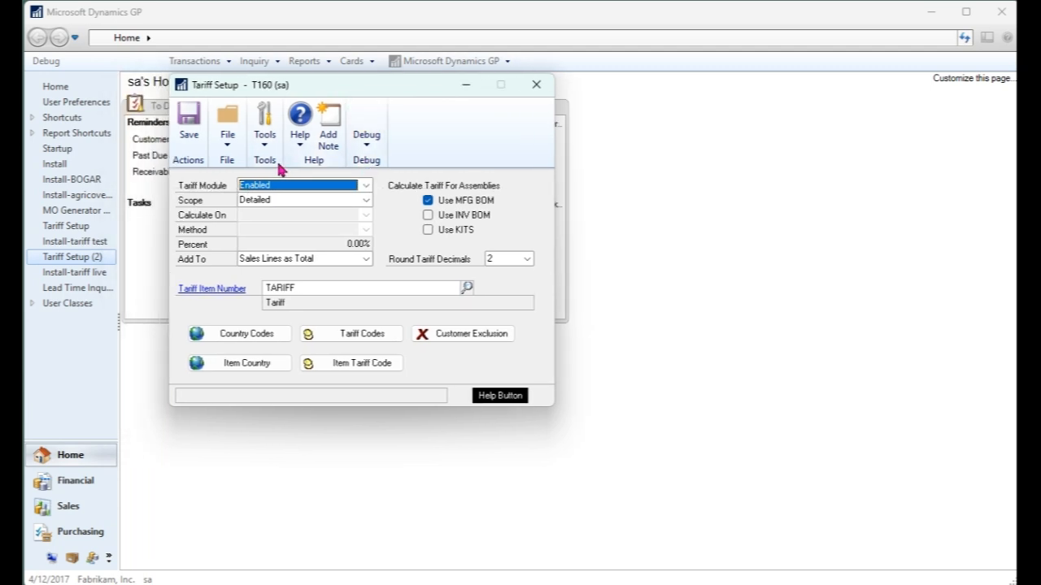
Review the available options for the Tariff Module and Scope settings in Tariff Setup
click(367, 186)
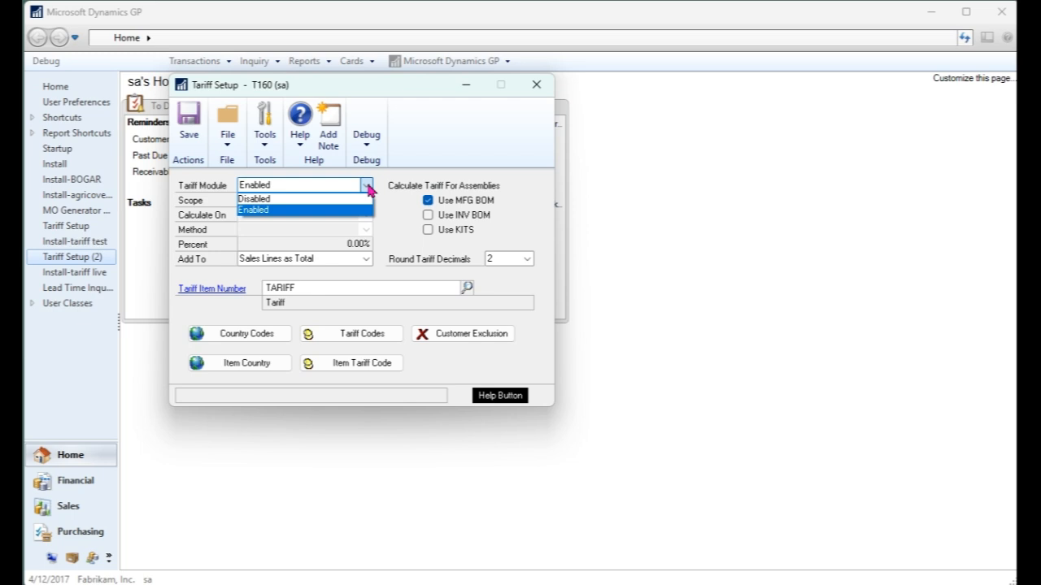
click(427, 121)
click(365, 186)
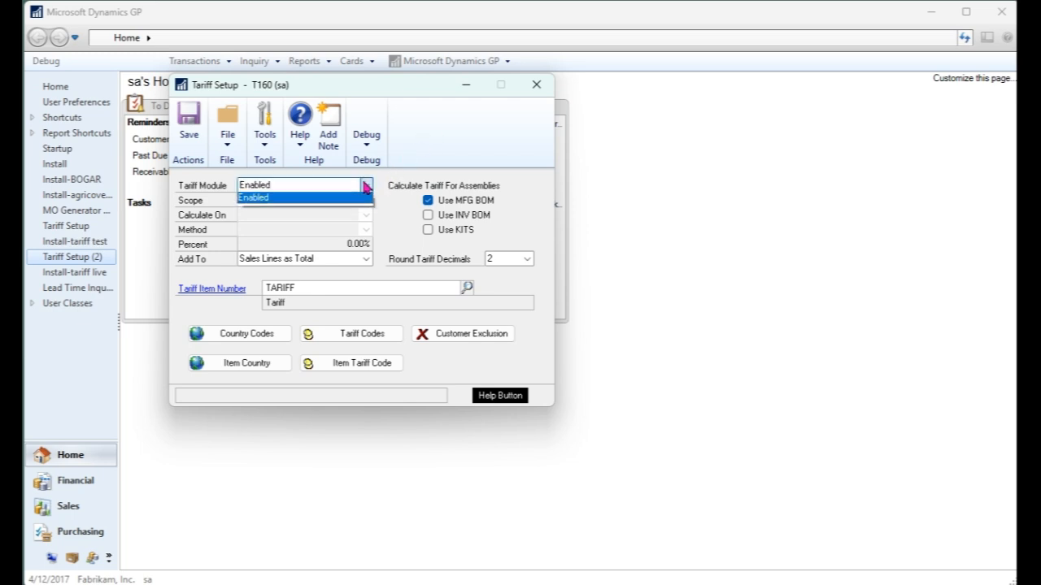
click(468, 128)
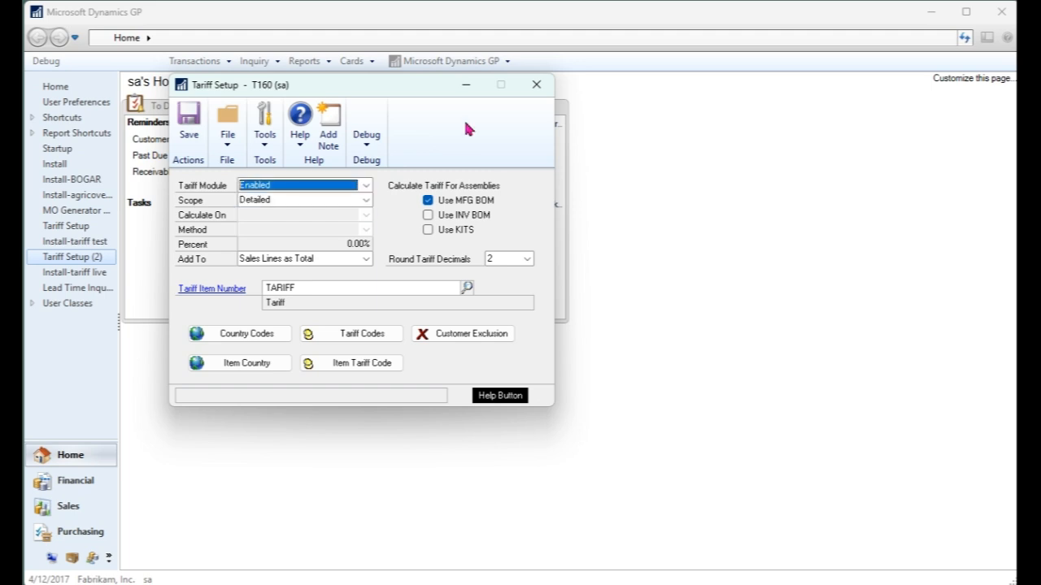
click(366, 200)
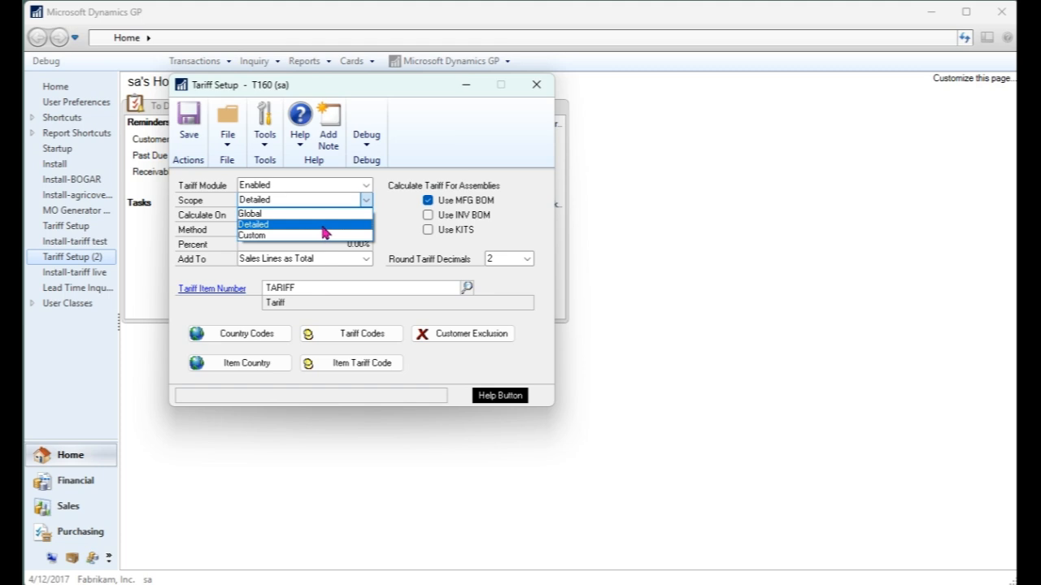
click(522, 157)
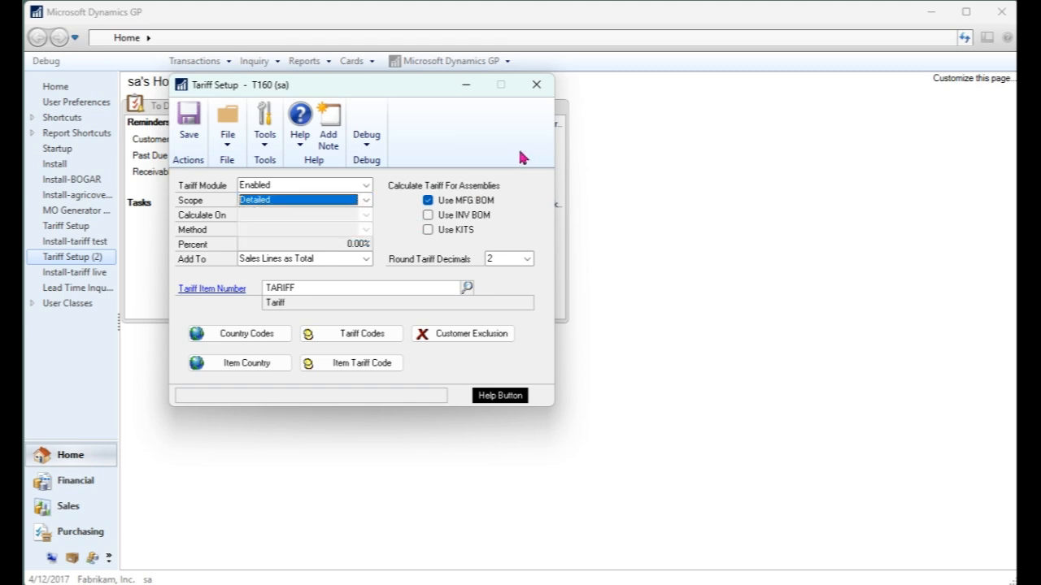
Set Add To to Sales Lines per Item w/Detail and check the Round Tariff Decimals choices
click(367, 258)
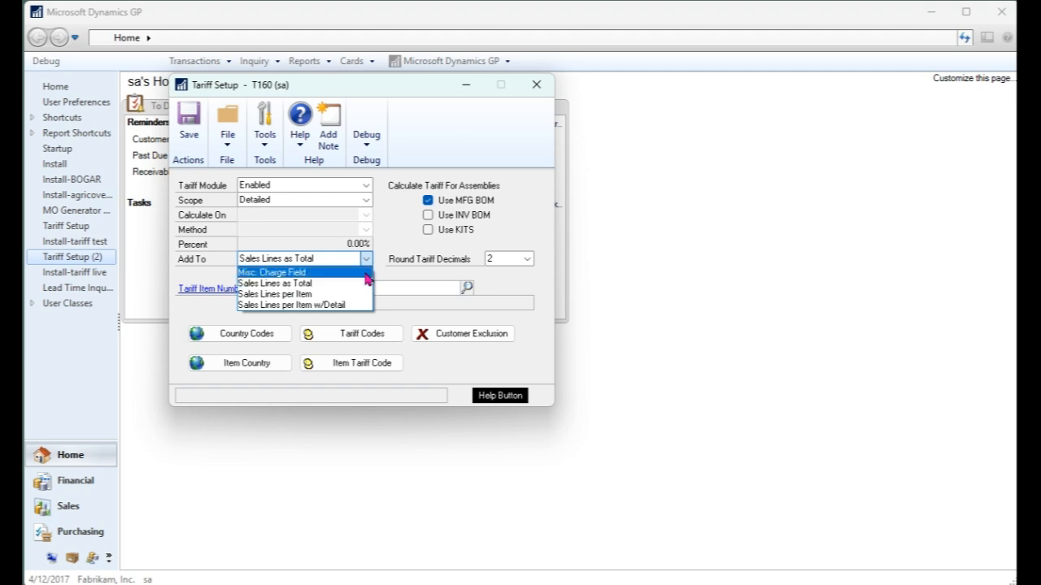
click(360, 306)
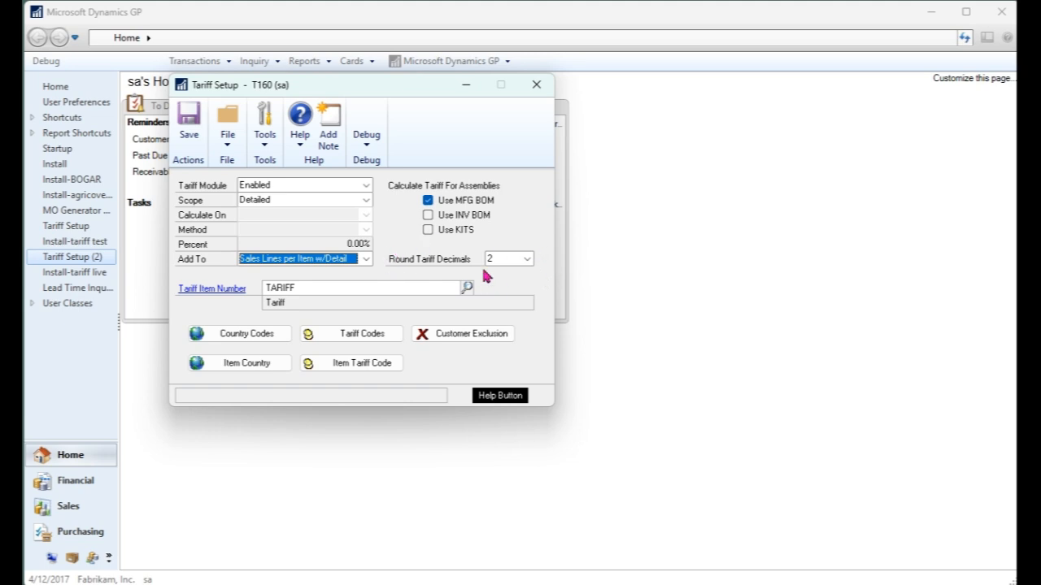
click(527, 259)
click(527, 260)
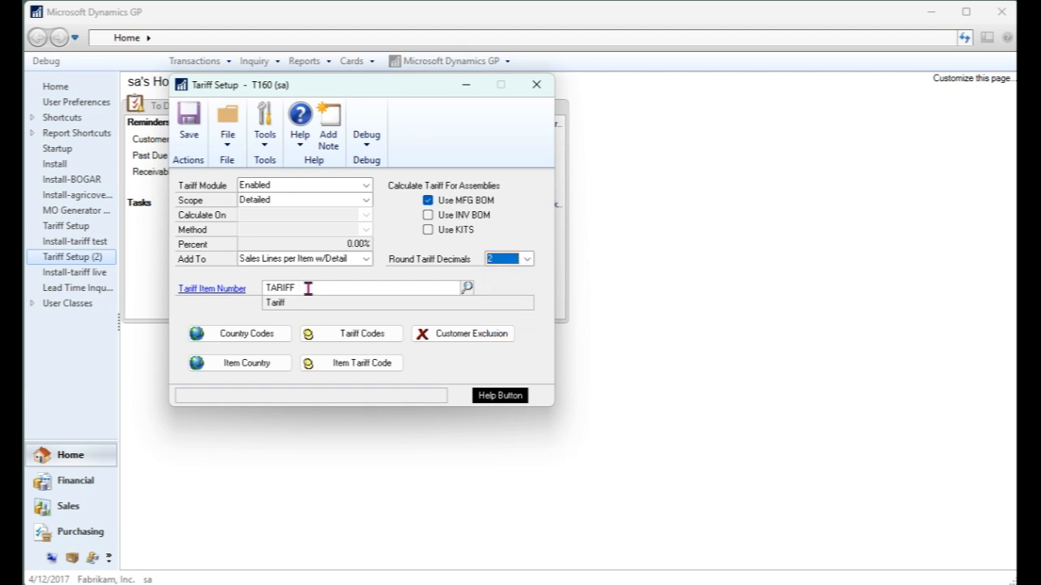
Examine the TARIFF item's maintenance record and its Sales account assignment, and return to Tariff Setup
click(216, 289)
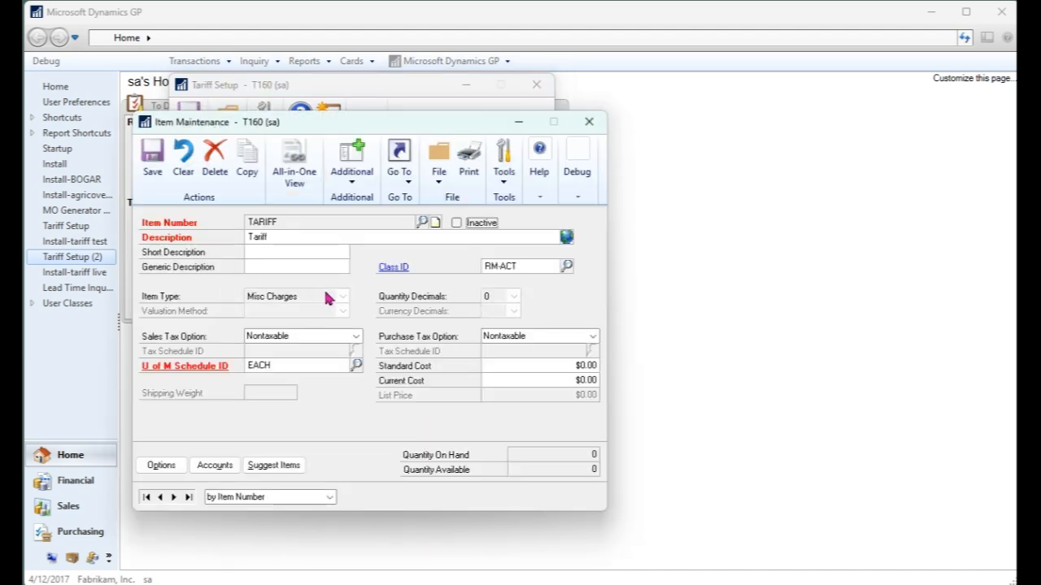
click(215, 467)
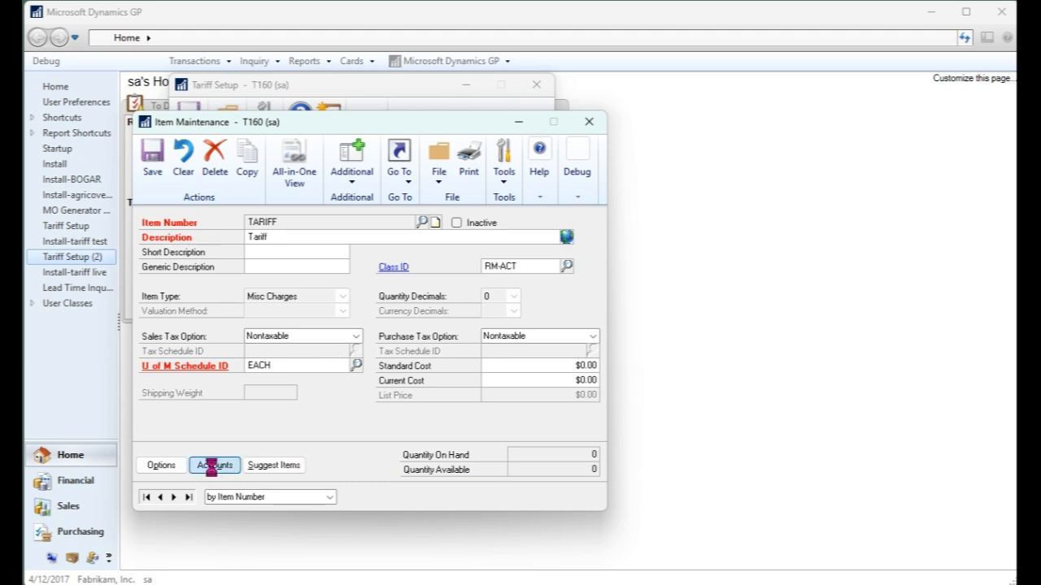
double_click(299, 292)
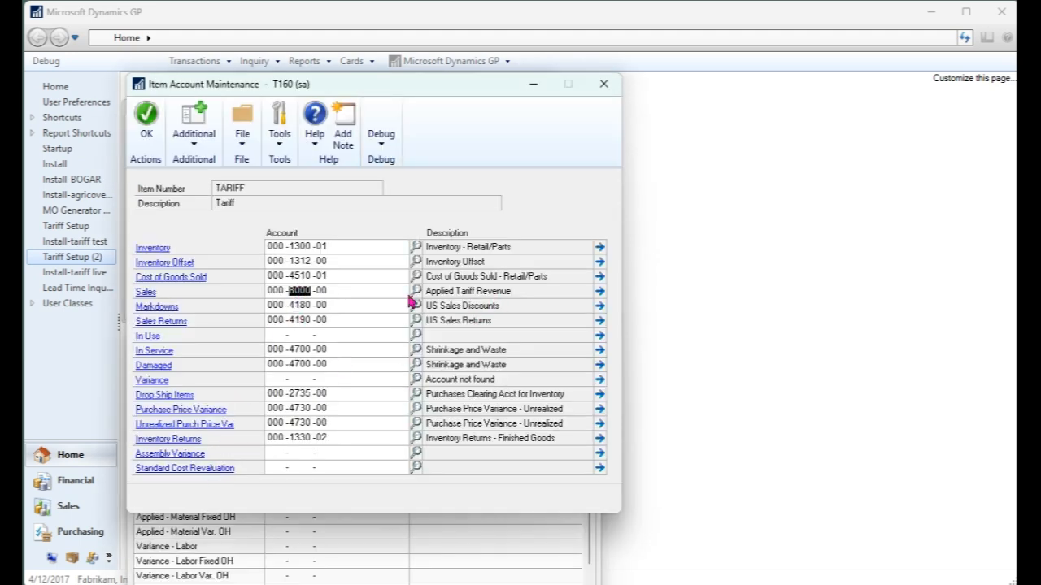
click(603, 84)
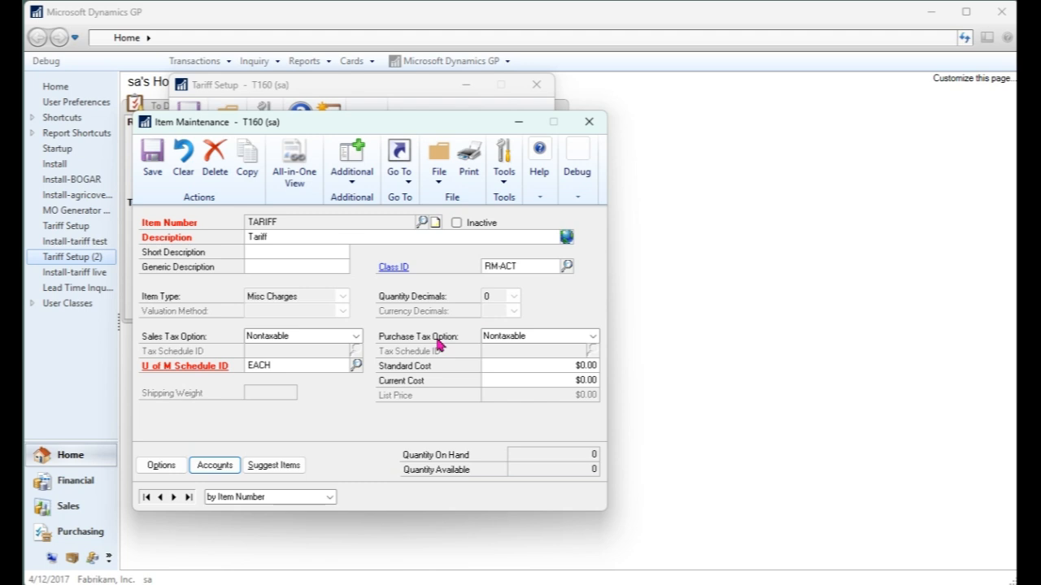
click(589, 121)
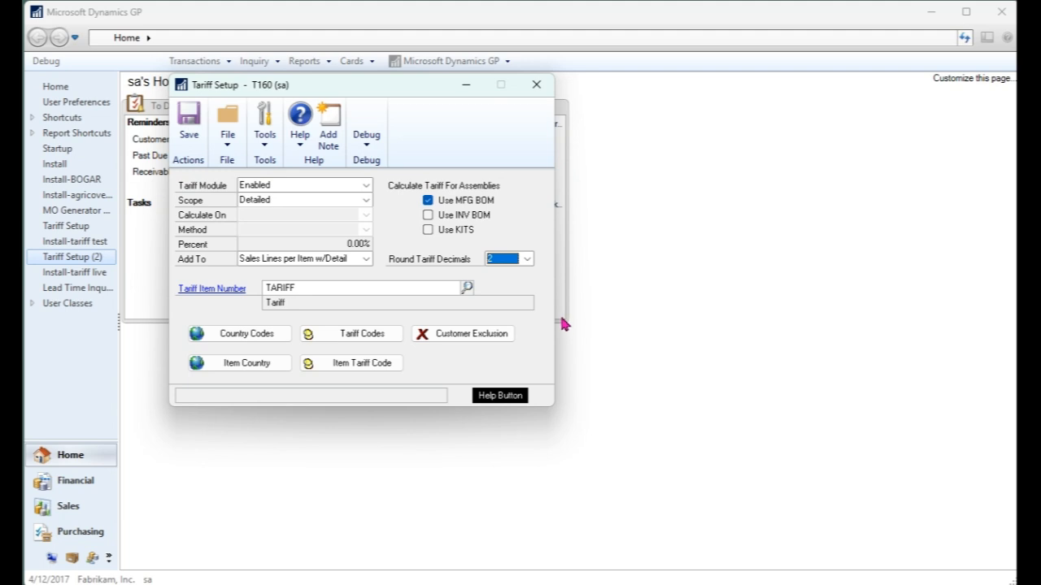
Look up the AD country code in Country of Origin Maintenance and close the window
click(247, 337)
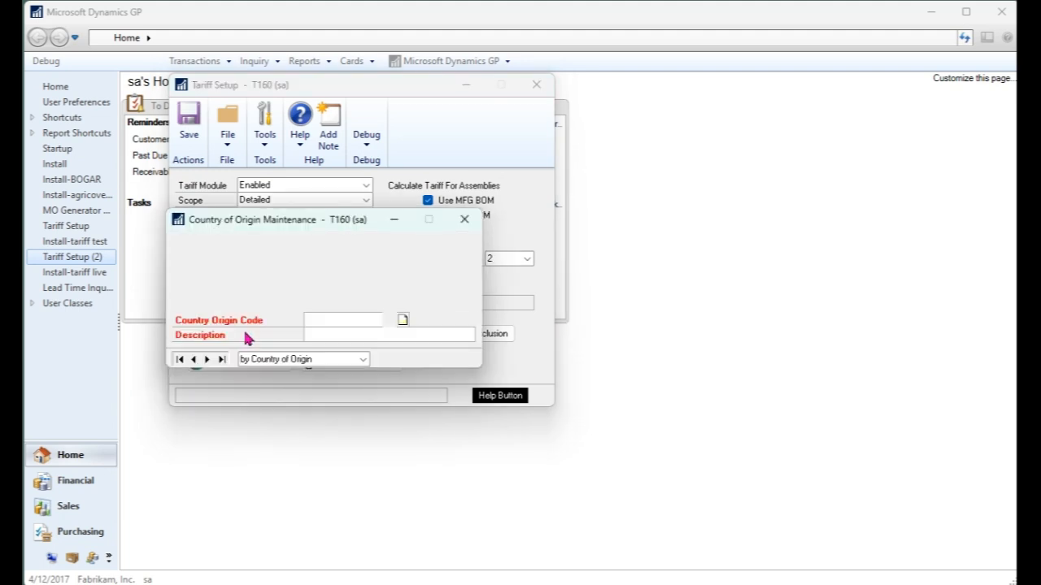
click(390, 321)
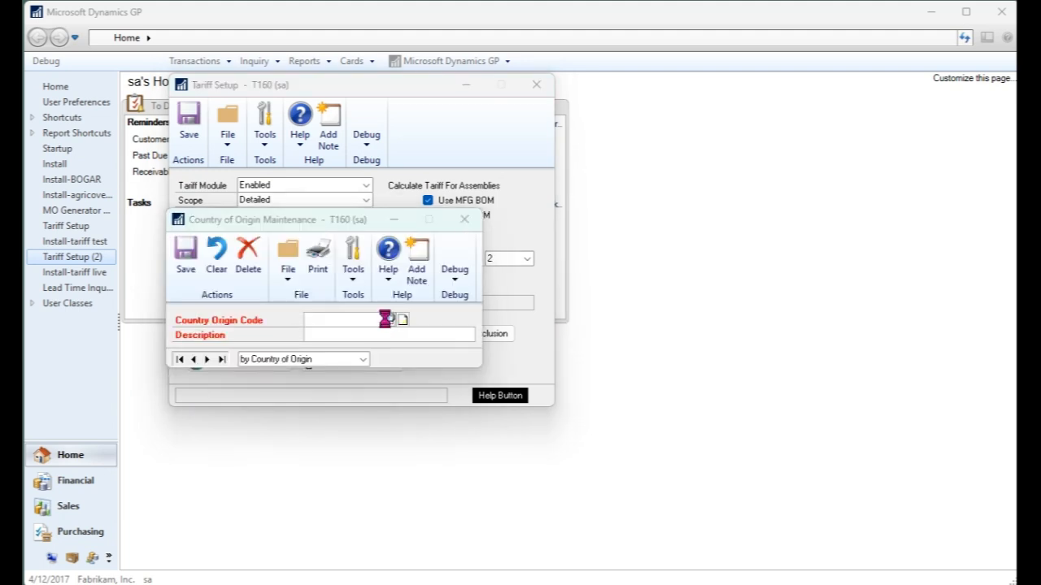
key(Return)
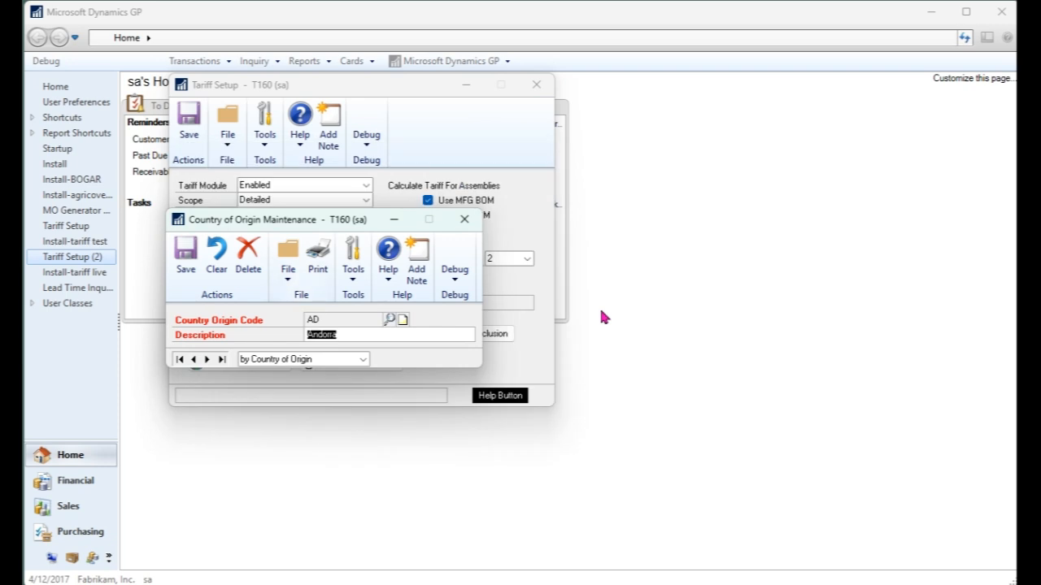
click(465, 221)
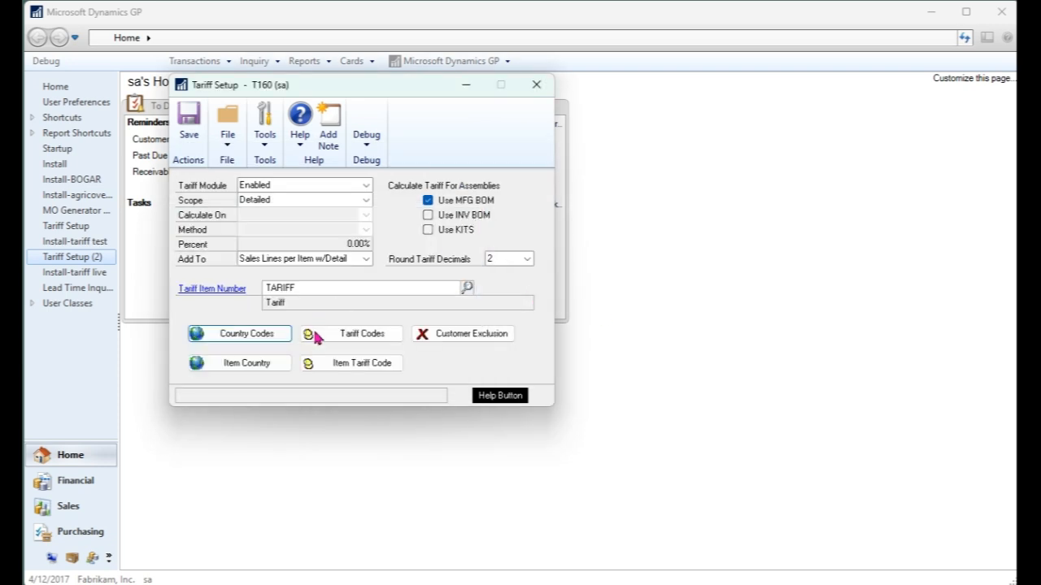
Examine the countries of origin assigned to items in the Item Country list, and close it
click(281, 365)
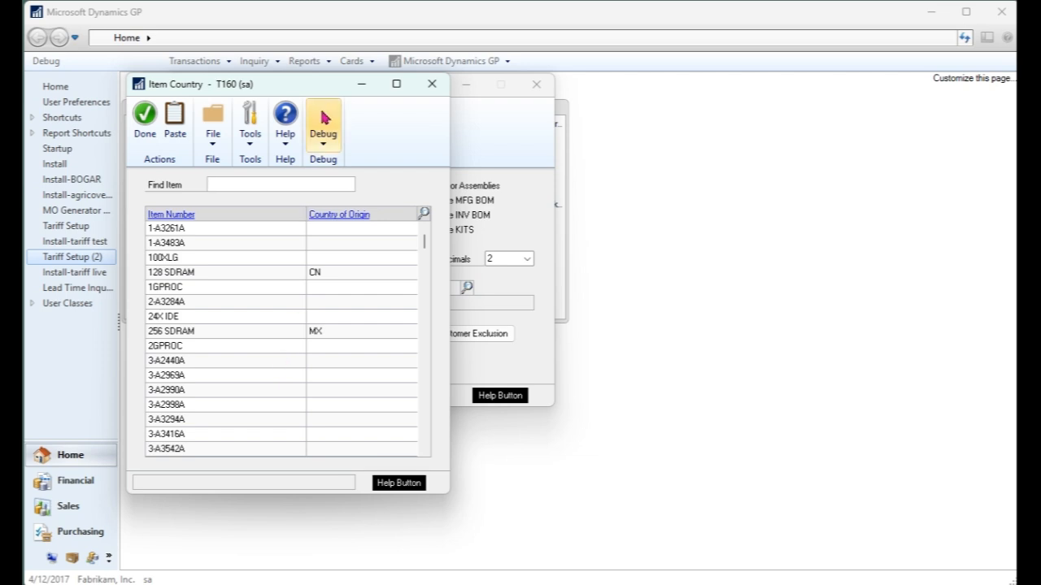
drag(297, 85, 345, 96)
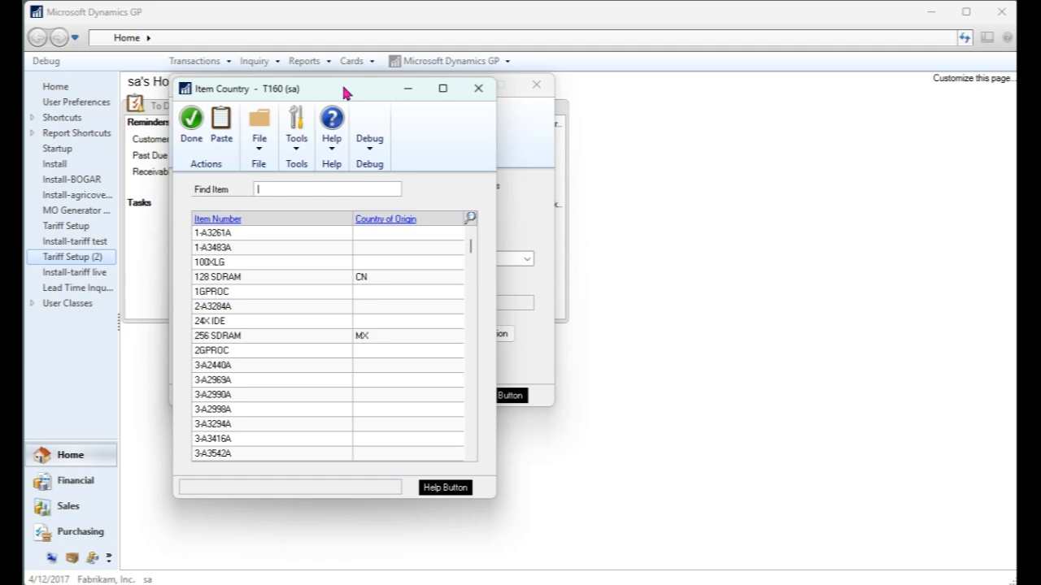
click(192, 120)
Delete tariff code 10.0.0.10 in Tariff Code Maintenance and confirm its removal from all items
click(375, 334)
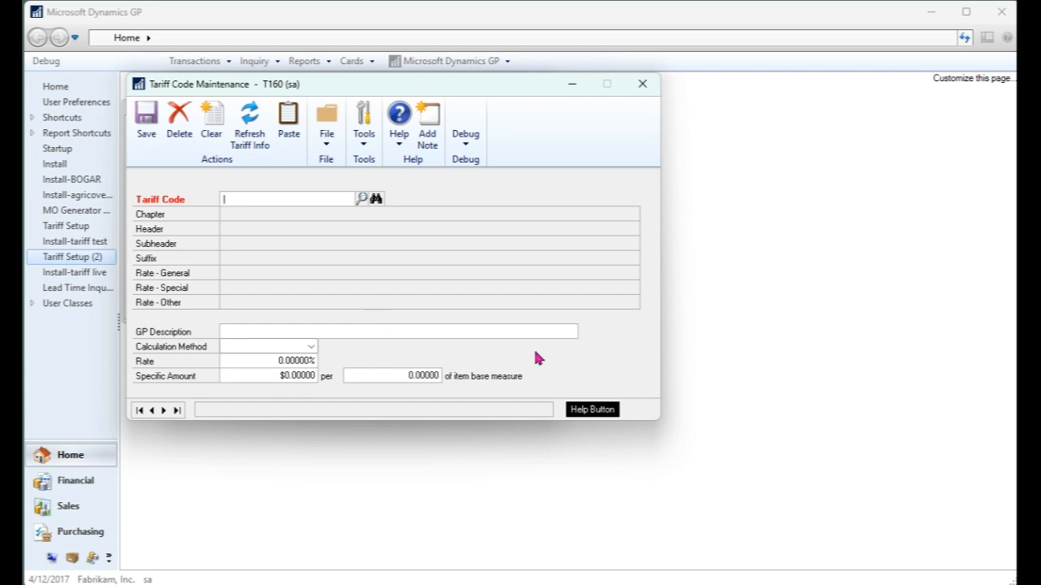
click(138, 411)
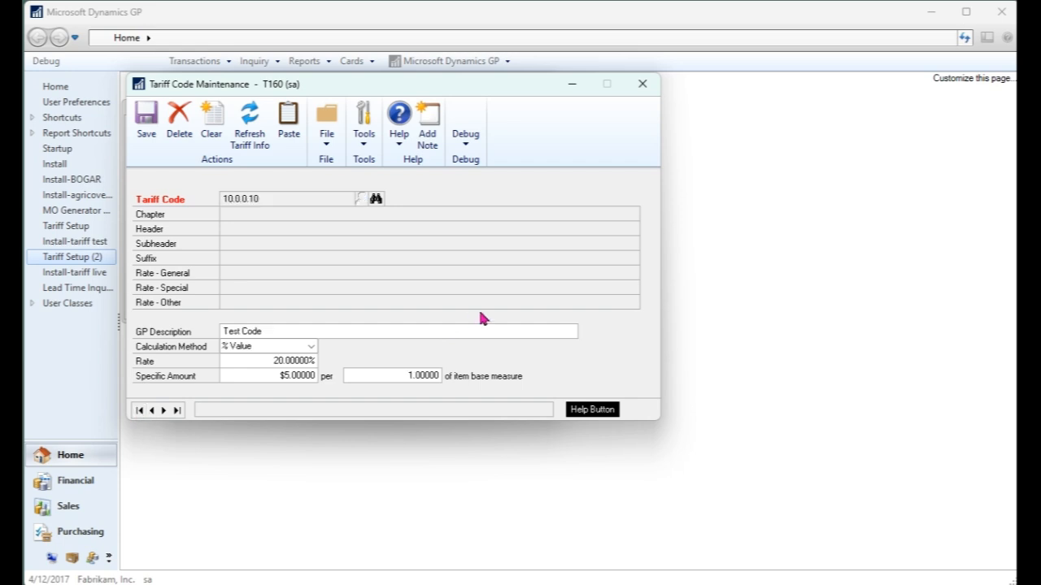
click(179, 126)
click(505, 339)
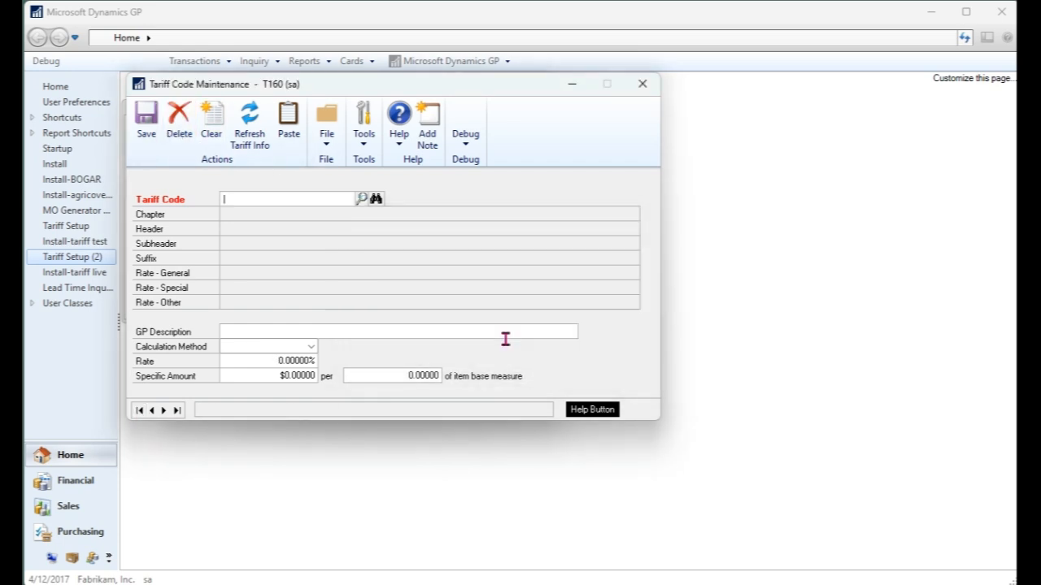
Look up the CN tariff code and delete it from all items
click(375, 199)
double_click(213, 396)
click(179, 126)
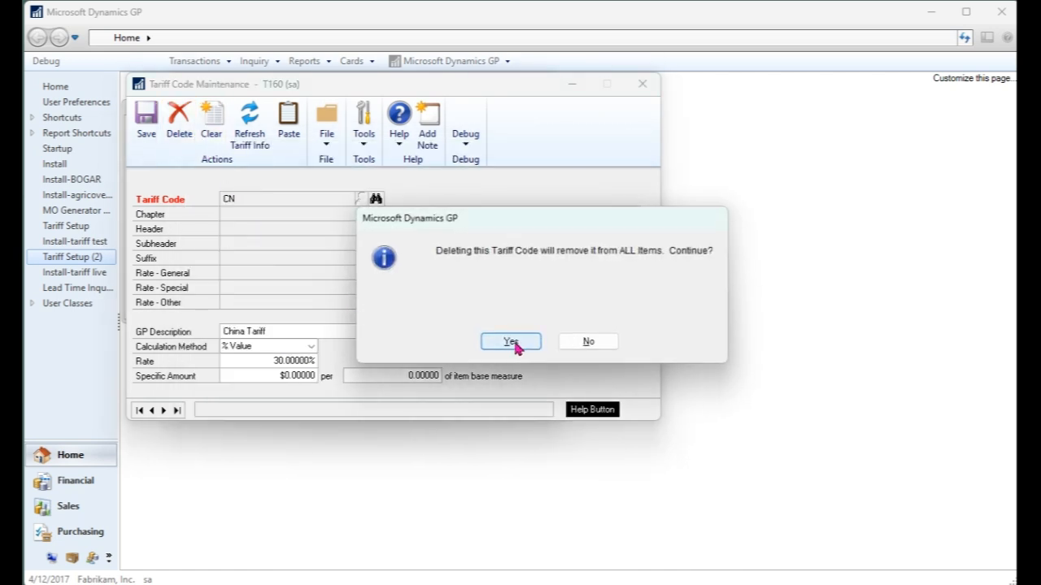
click(511, 341)
Look up the MX tariff code and delete it from all items
click(361, 199)
double_click(249, 396)
click(178, 129)
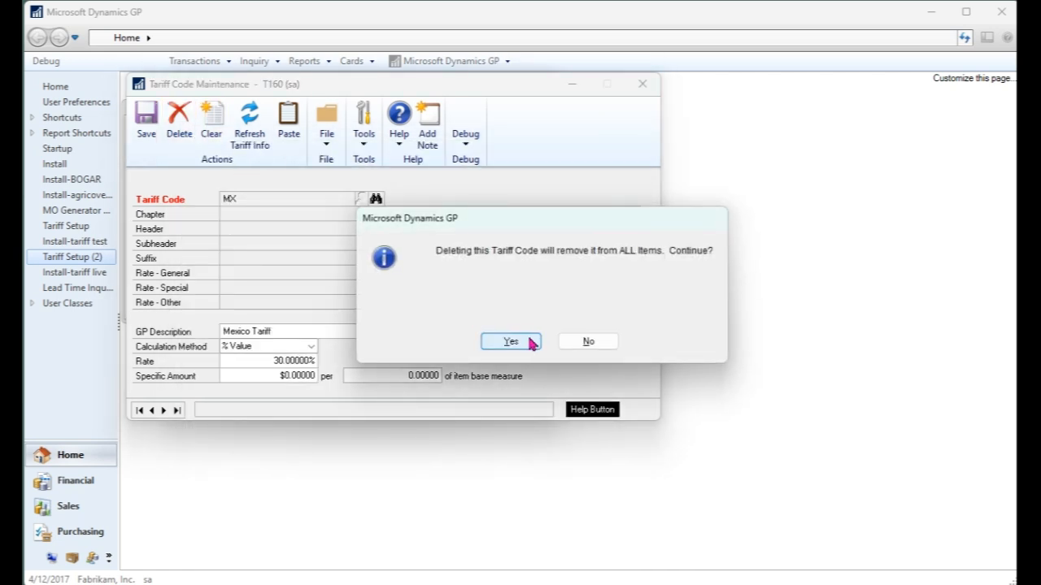
click(529, 342)
Look up tariff code 4006.10.00.00 and delete it from all items
click(365, 200)
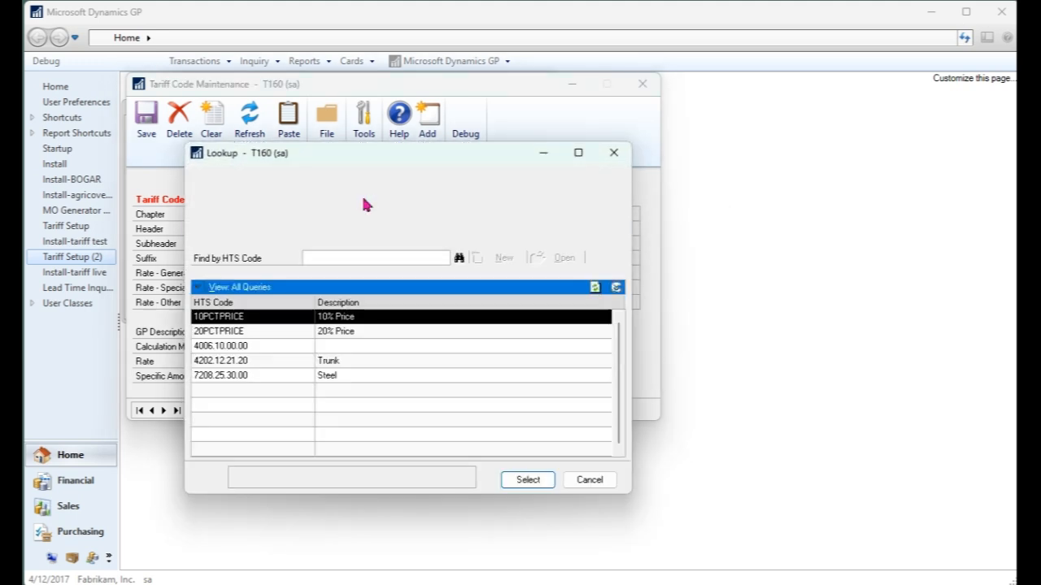
double_click(269, 346)
click(177, 124)
click(510, 342)
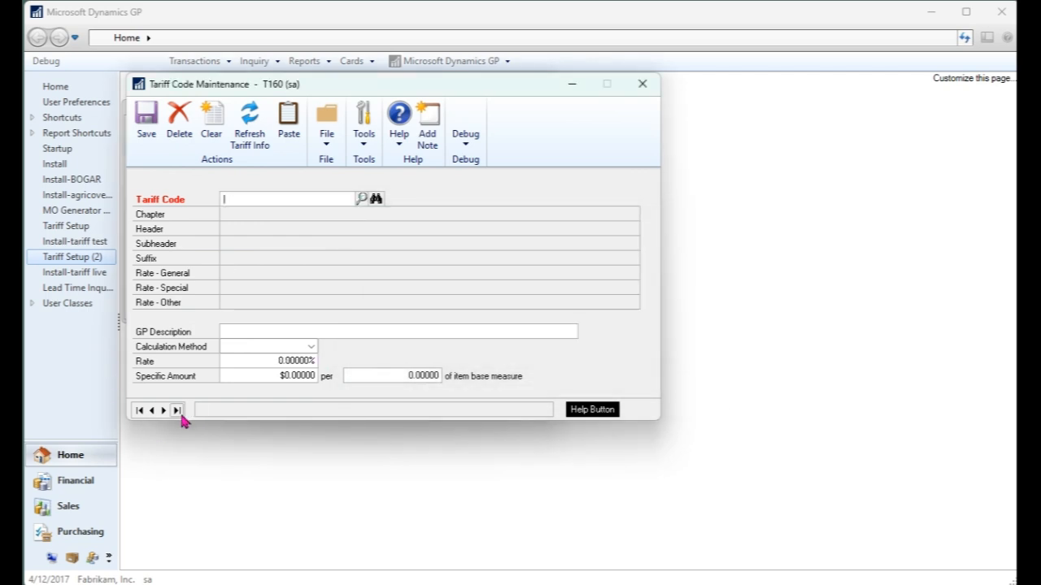
Review the last tariff code record, 7208.25.30.00, and its listing on the HTS website, and save and close the record
click(178, 411)
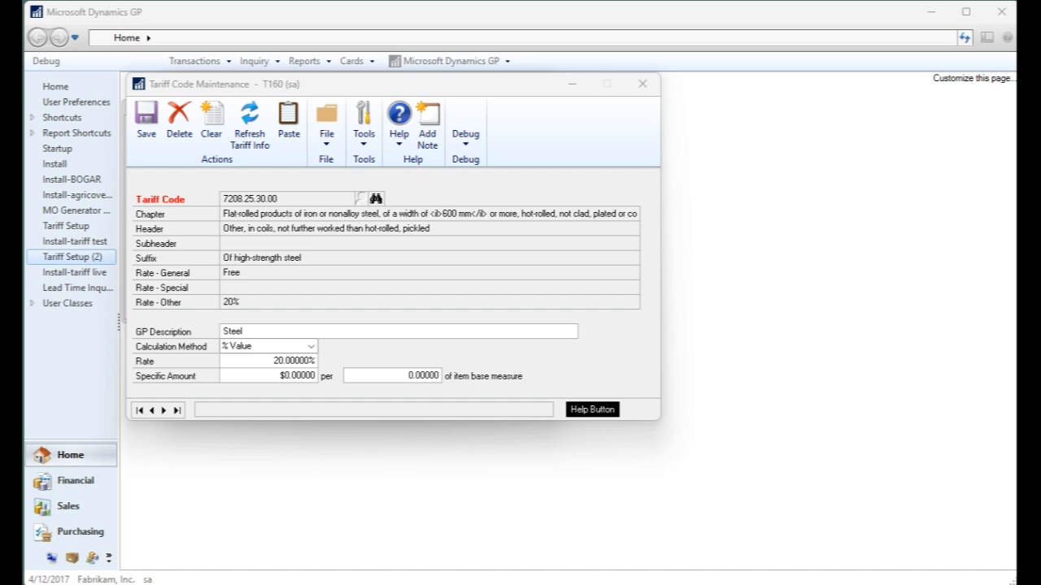
click(587, 147)
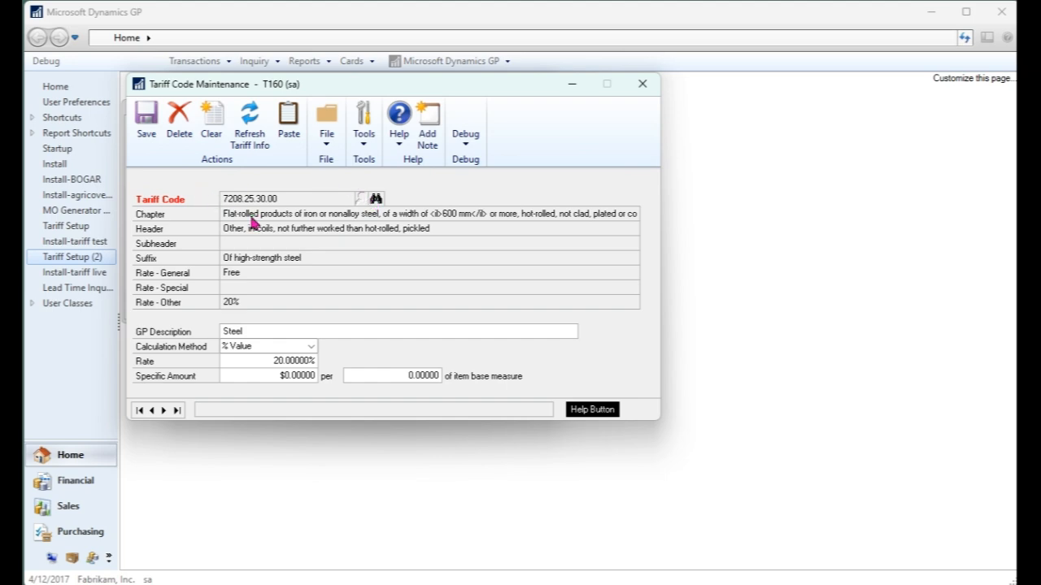
click(375, 200)
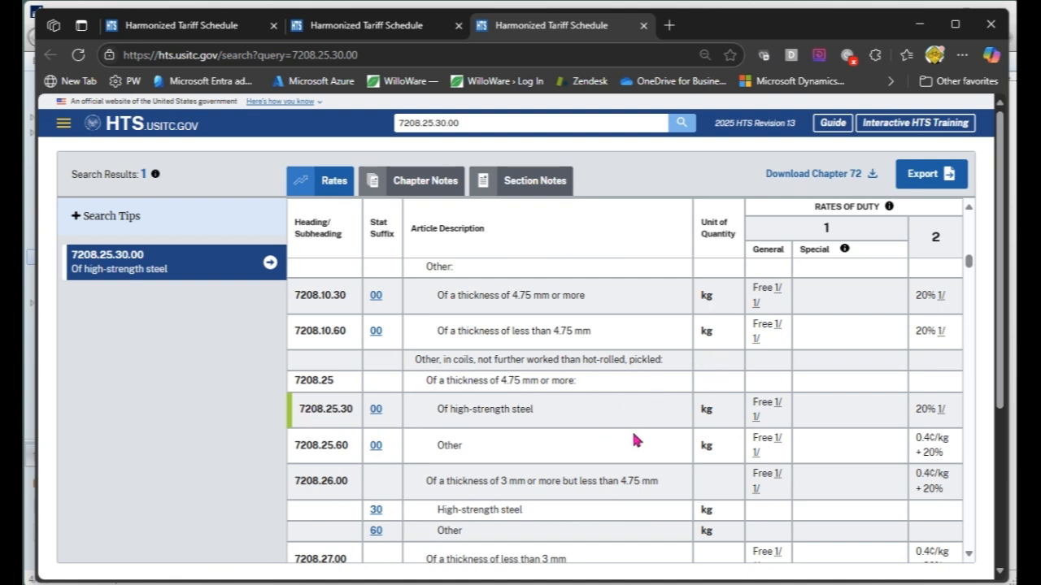
click(922, 29)
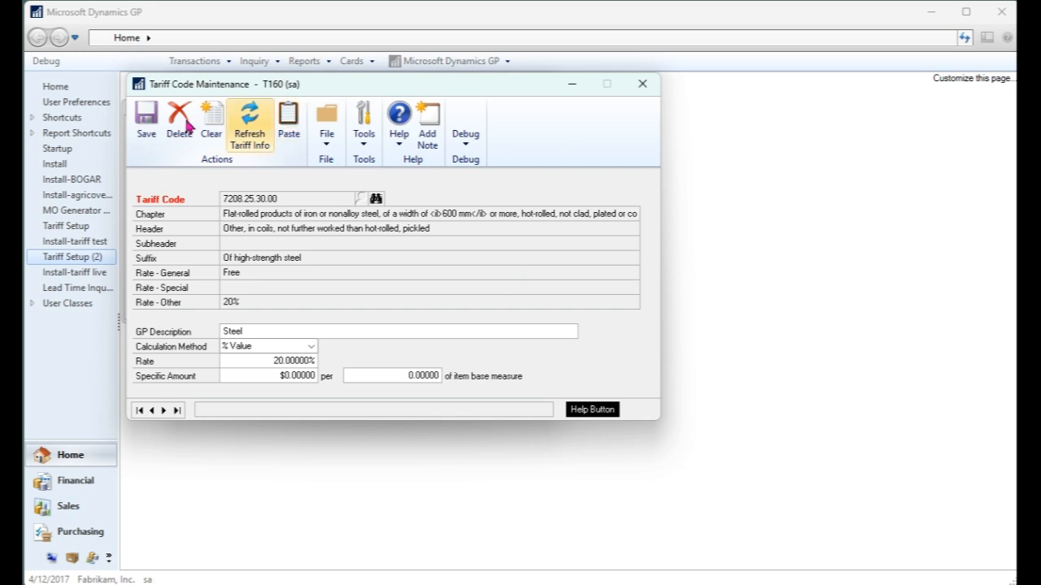
click(147, 118)
click(638, 93)
View the Item Country and Item Tariff Code Maintenance windows, closing each one
click(225, 365)
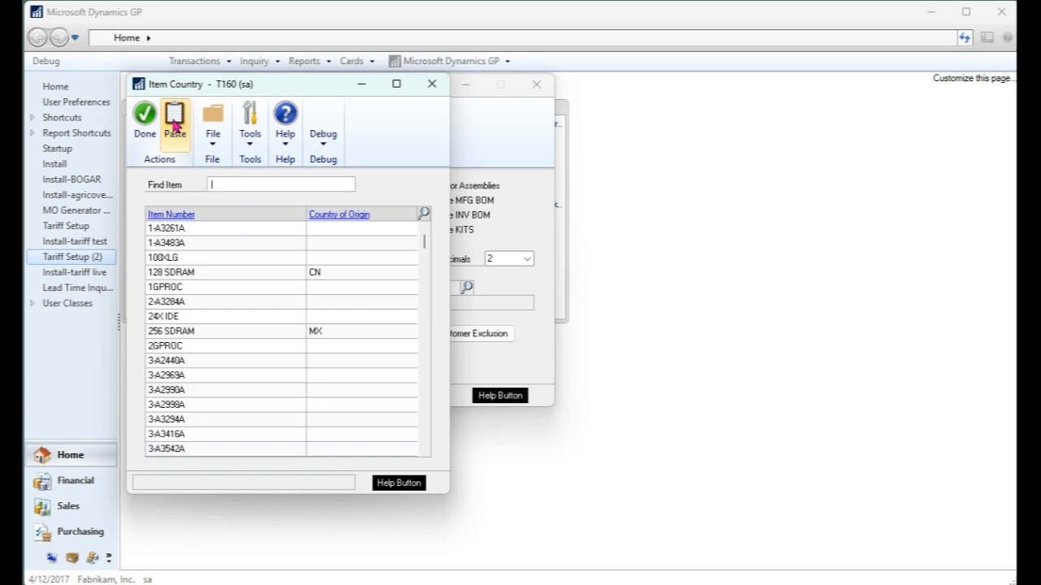
click(433, 86)
click(381, 360)
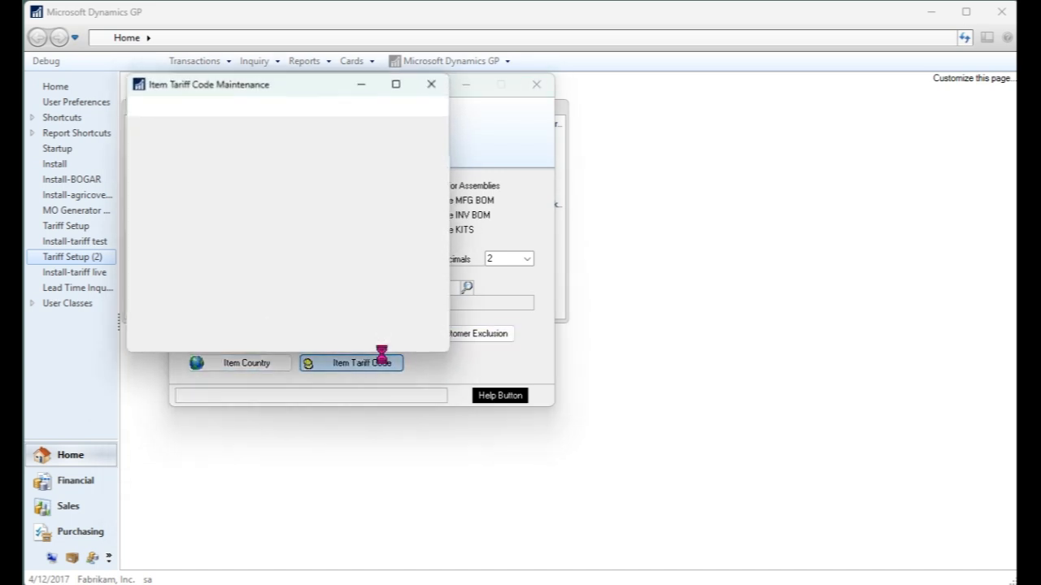
click(433, 86)
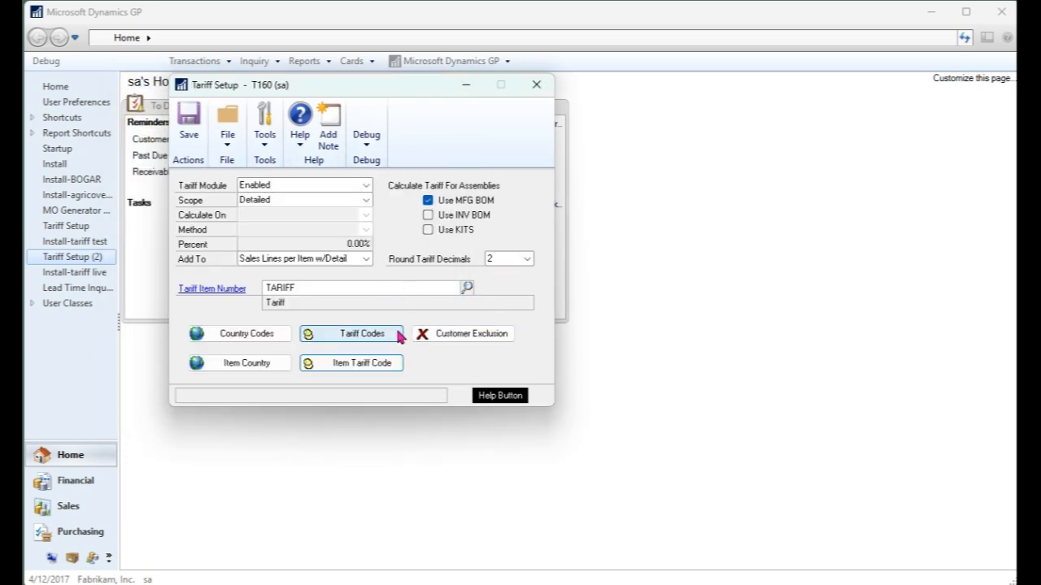
Copy the MX, 10.0.0.10 and CN rows from the Excel sheet's tariff code table and paste them into Tariff Code Maintenance
click(364, 339)
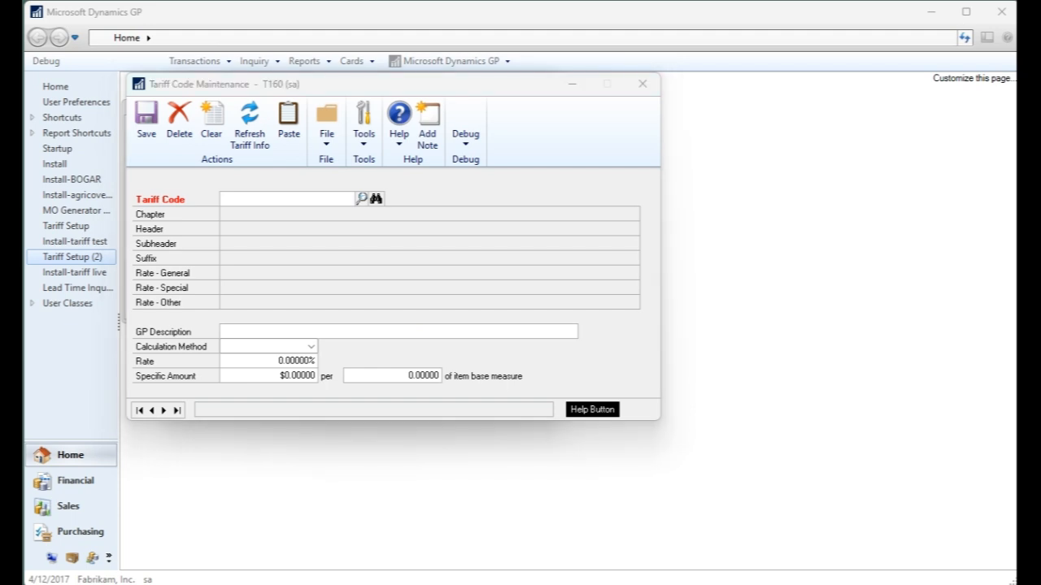
drag(1040, 1, 721, 7)
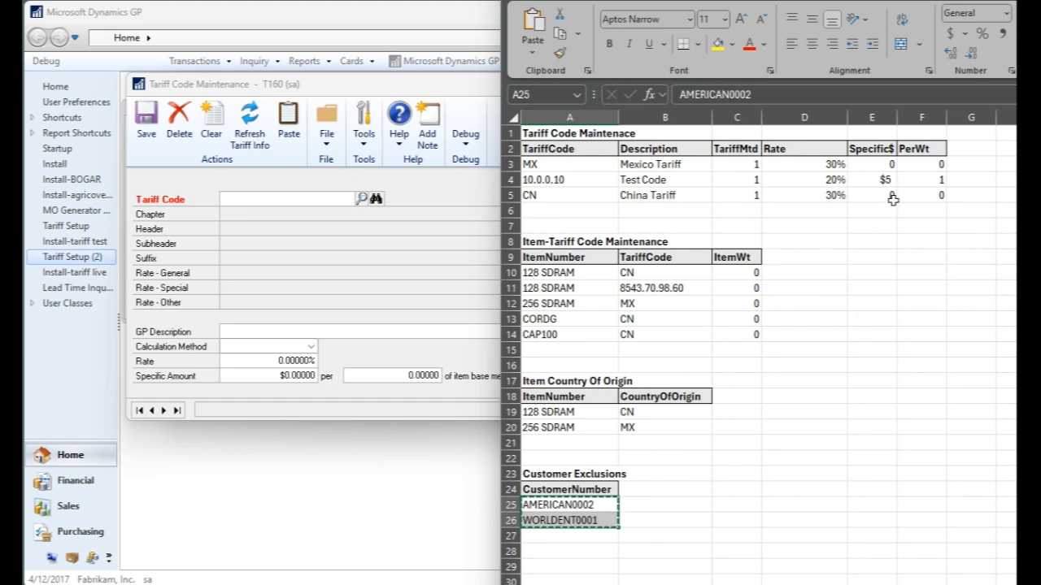
drag(932, 200, 552, 166)
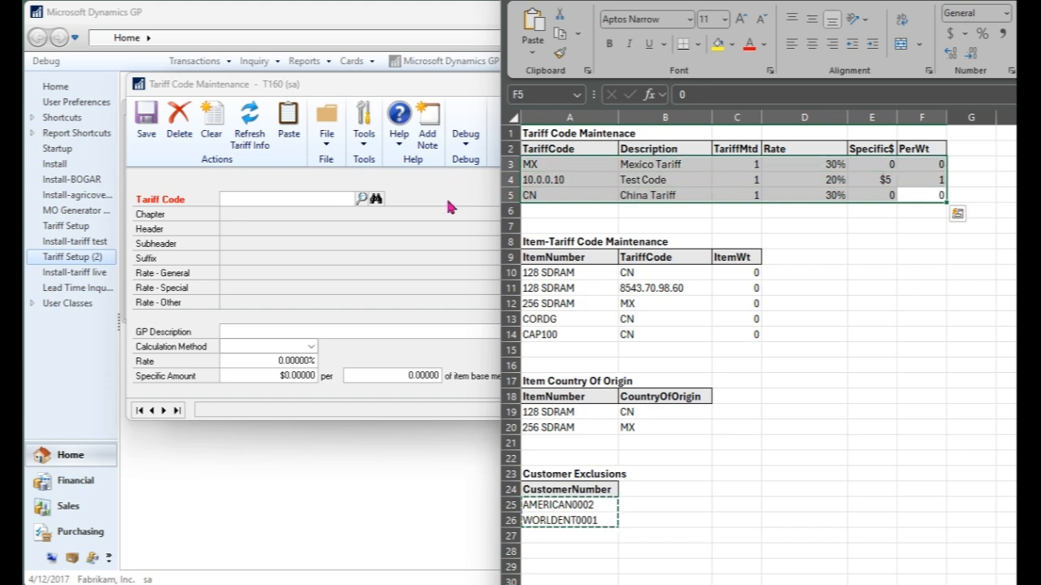
key(ctrl+c)
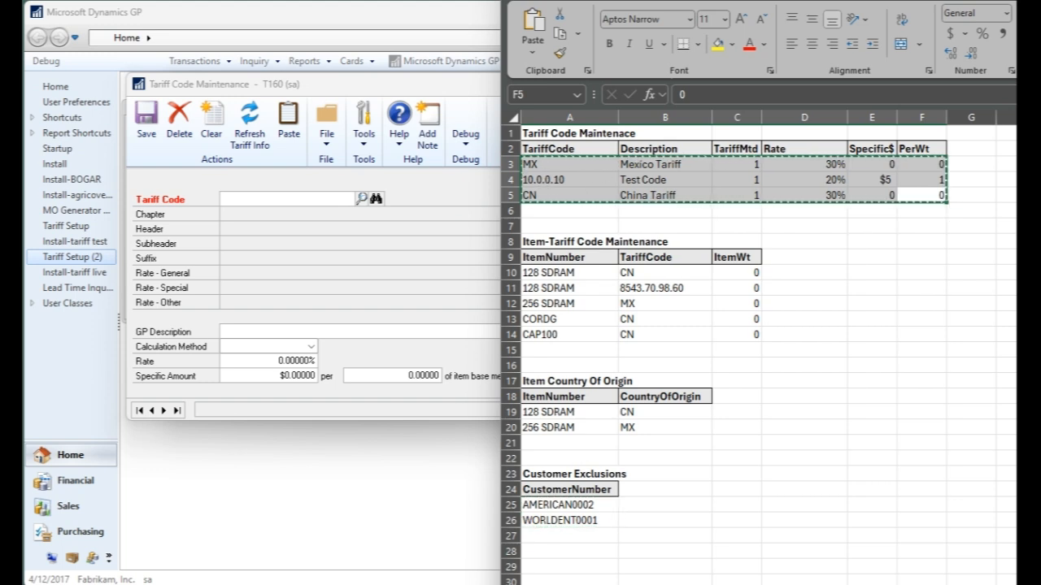
key(alt+Tab)
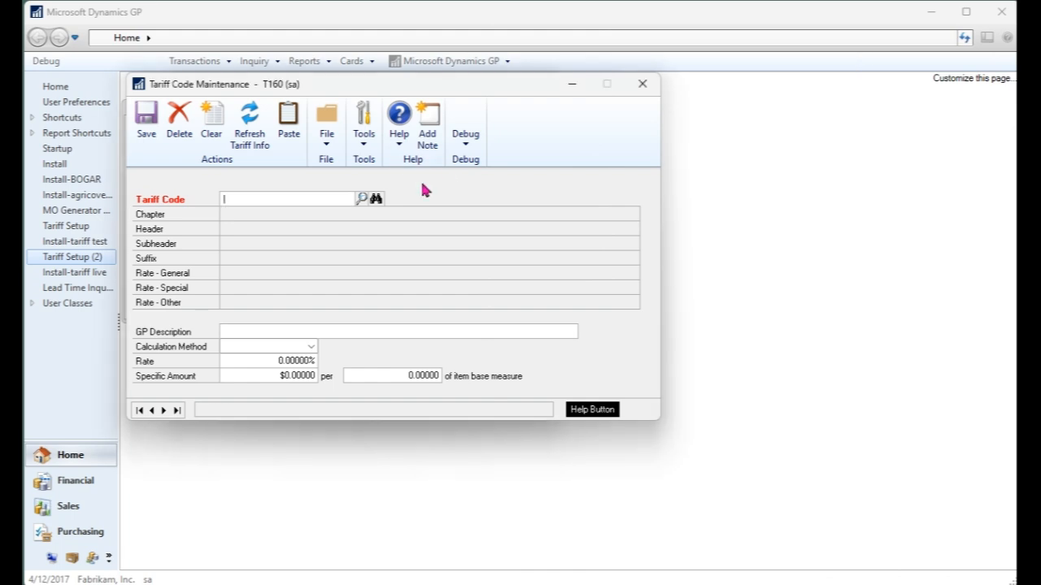
click(375, 199)
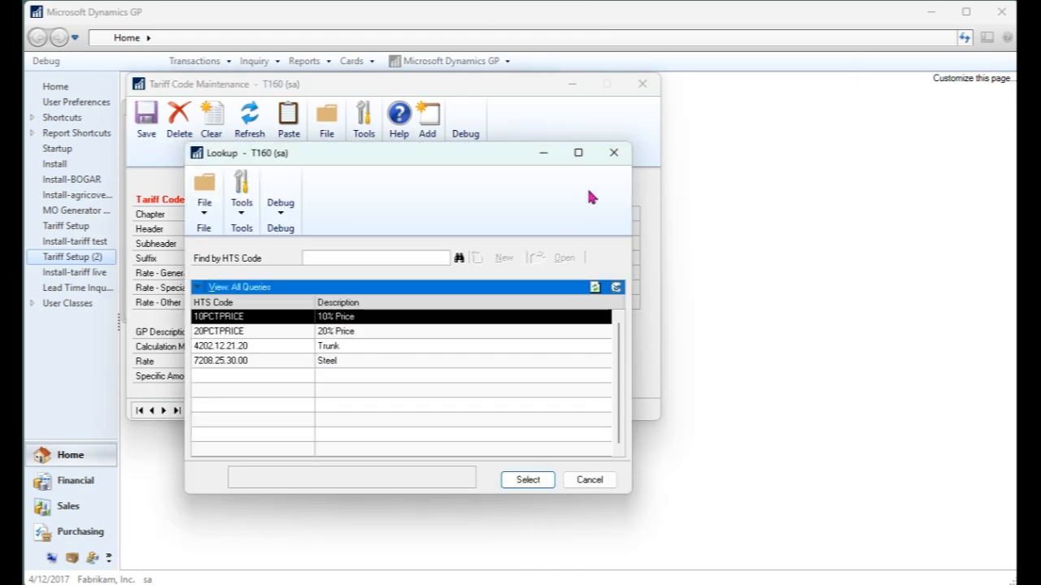
click(614, 153)
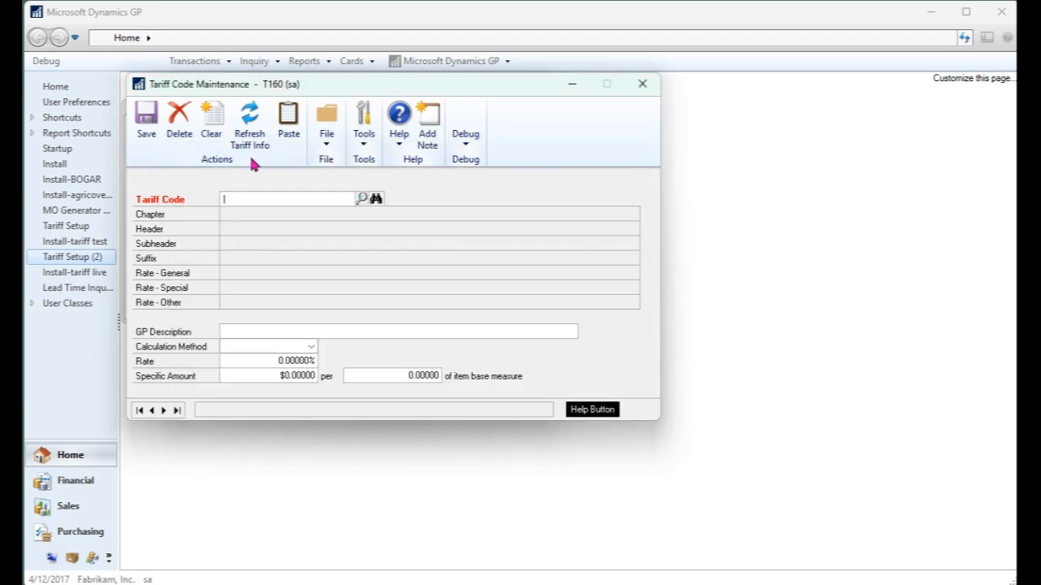
click(289, 120)
Check the pasted codes in the tariff code lookup and open the CN China Tariff record
click(361, 200)
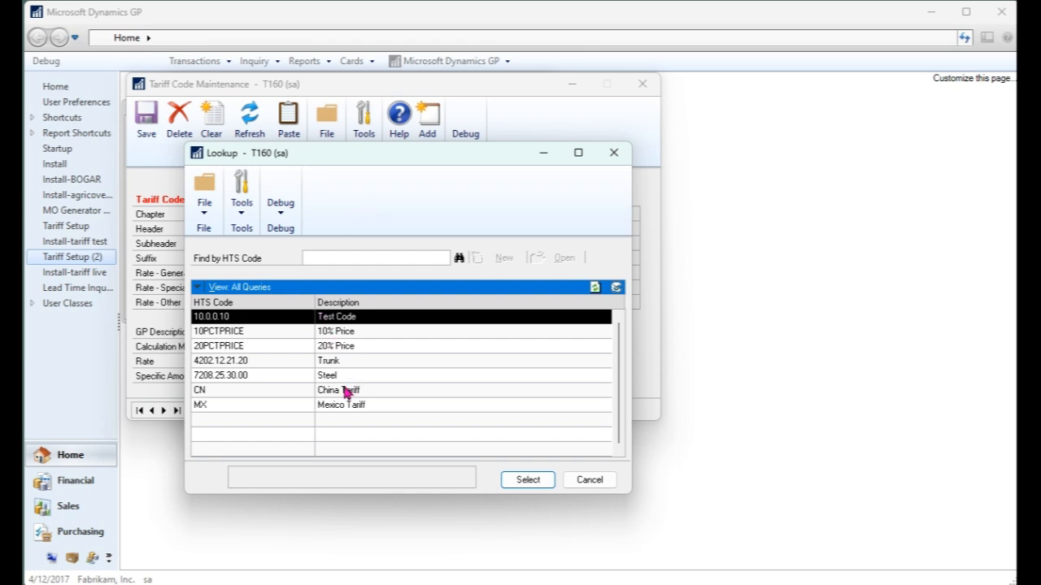
click(346, 391)
click(344, 403)
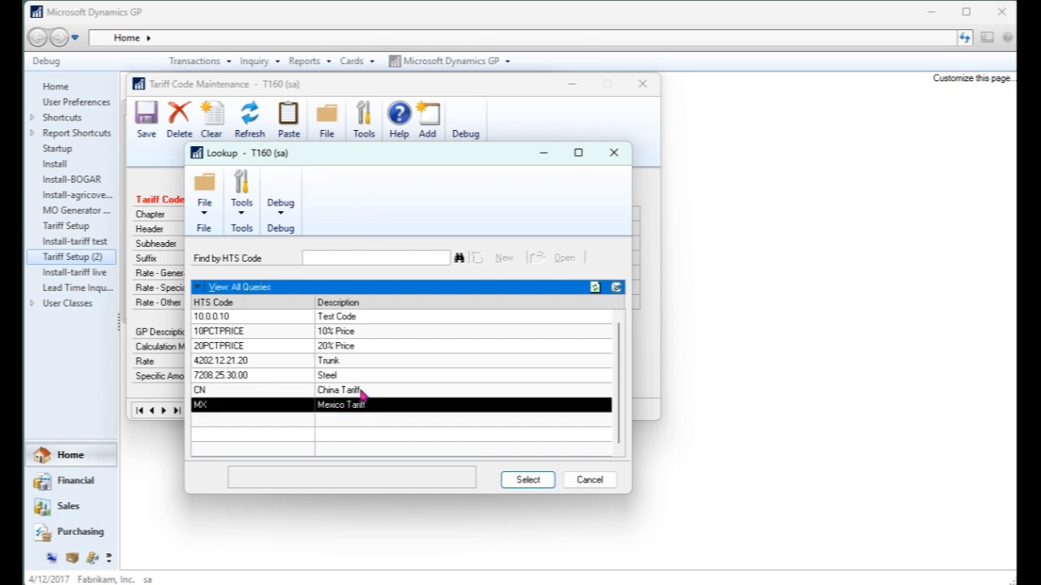
double_click(361, 393)
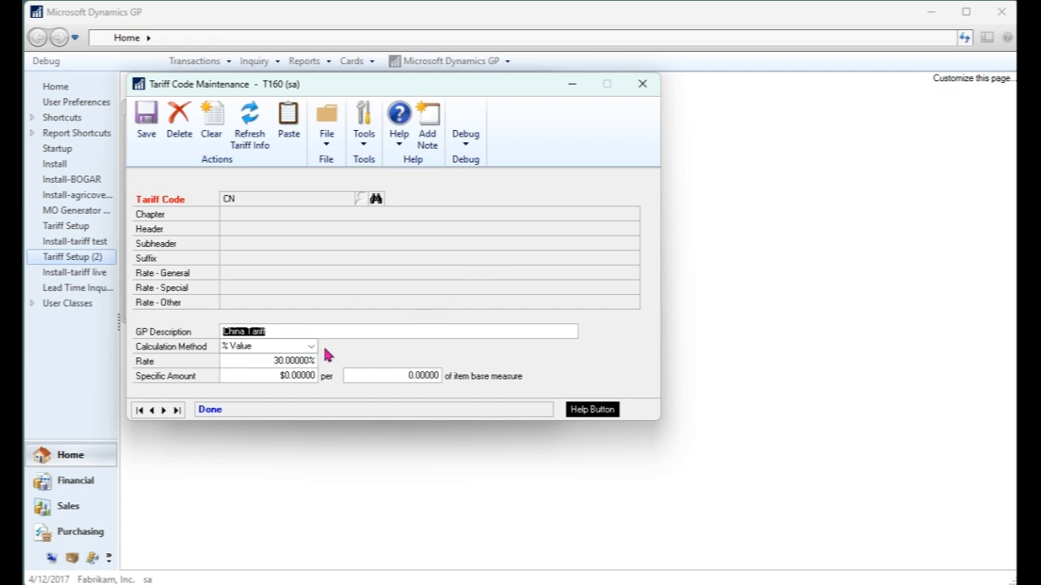
Review the calculation method options and specific amount fields of tariff code 7208.25.30.00, and save and close the record
click(152, 411)
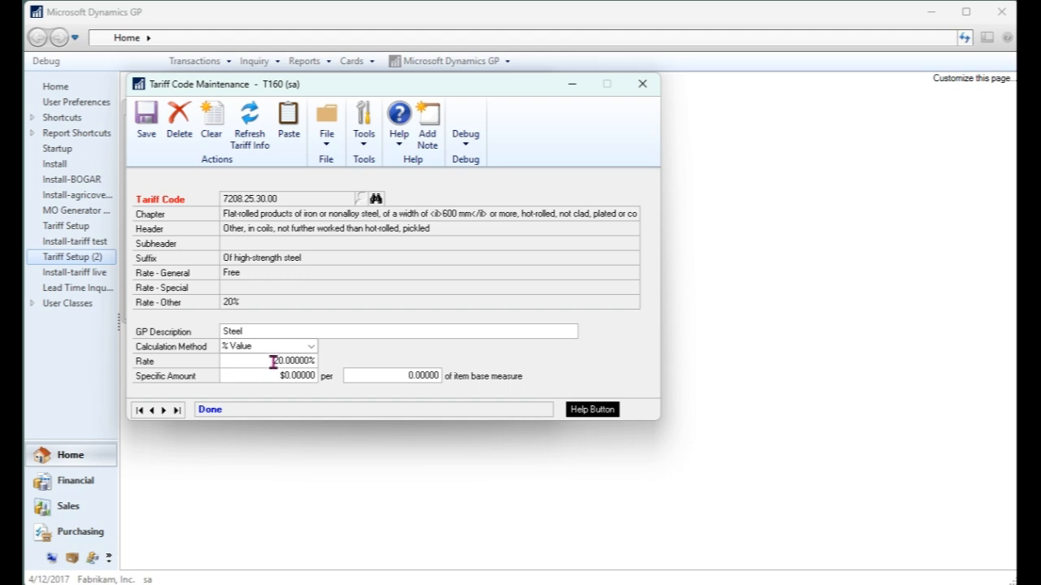
click(311, 348)
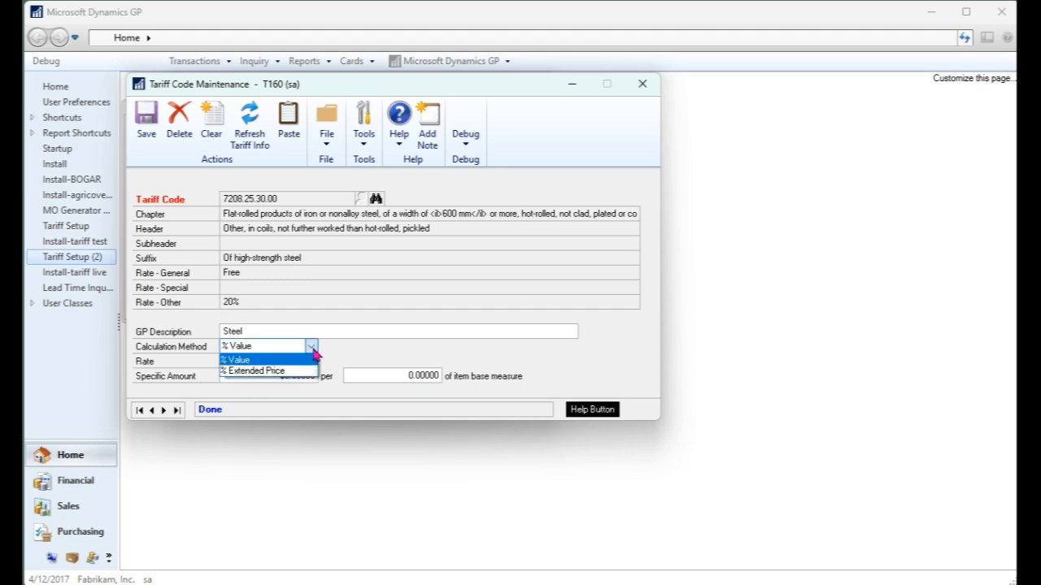
click(313, 349)
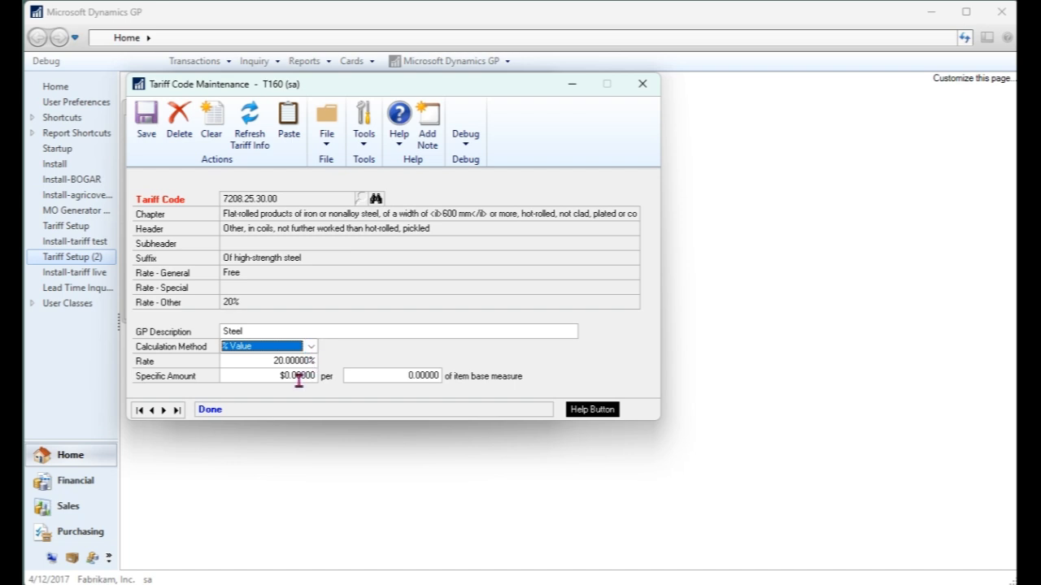
click(262, 377)
click(387, 375)
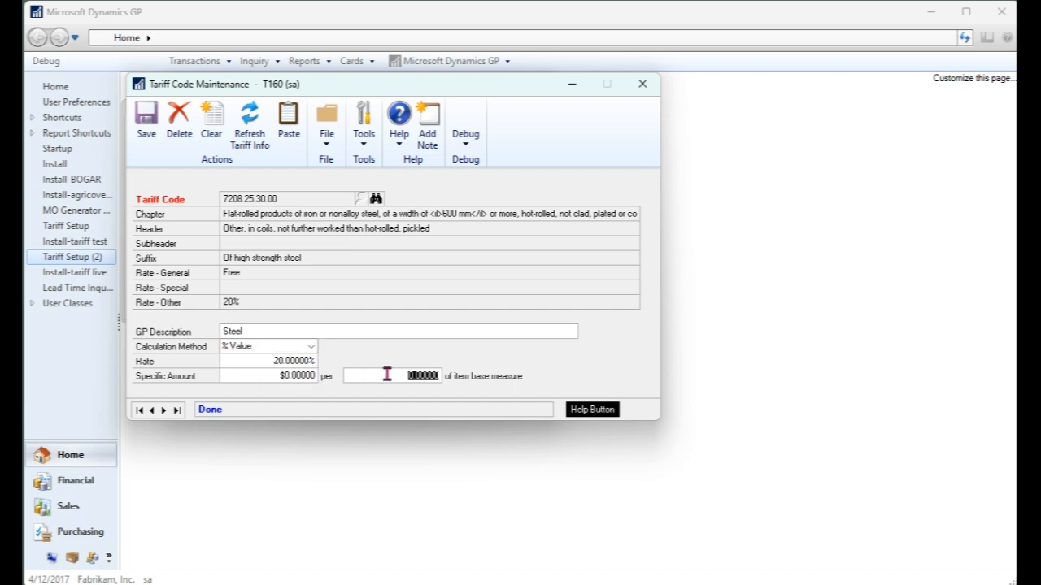
click(275, 377)
click(431, 374)
click(147, 129)
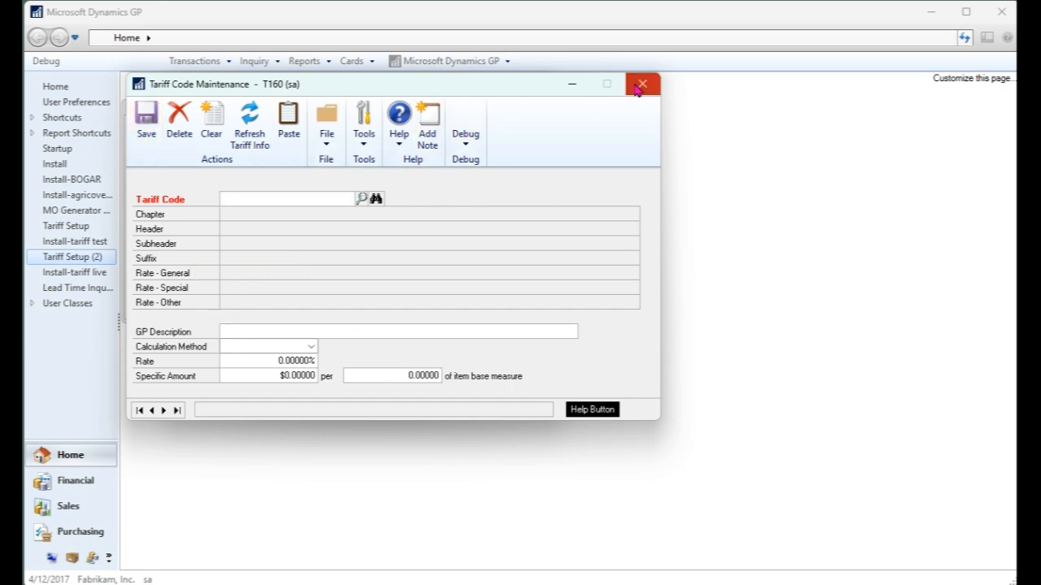
click(642, 84)
Assign the MX tariff code to item 128 SDRAM in Item Tariff Code Maintenance
click(358, 364)
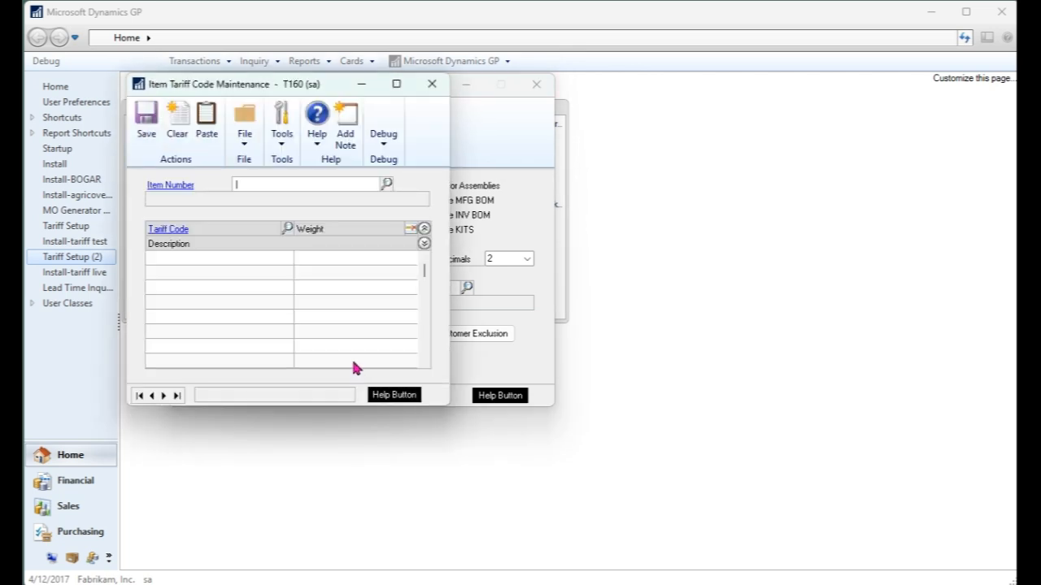
drag(284, 87, 348, 95)
text(12)
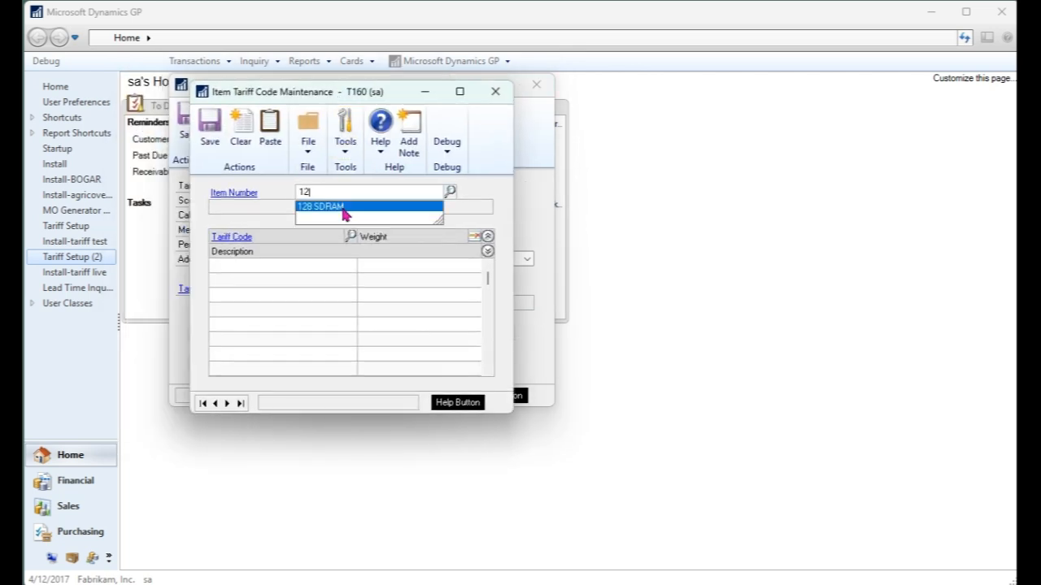
click(347, 214)
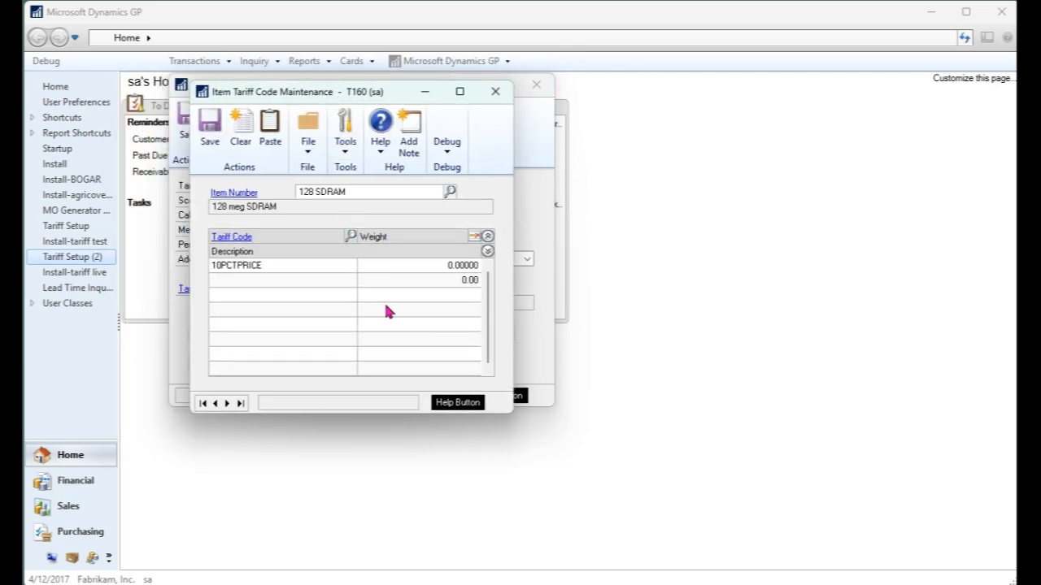
click(277, 282)
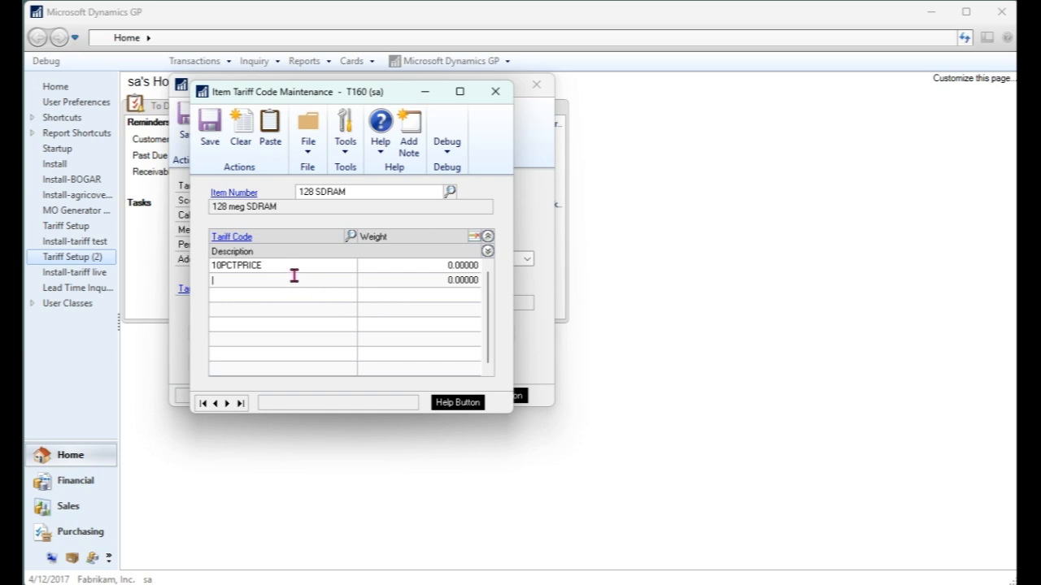
click(350, 236)
double_click(221, 405)
key(Tab)
Open the MX tariff code record beside the item window and set its specific amount to $5 per 1 of item base measure
drag(348, 94, 720, 93)
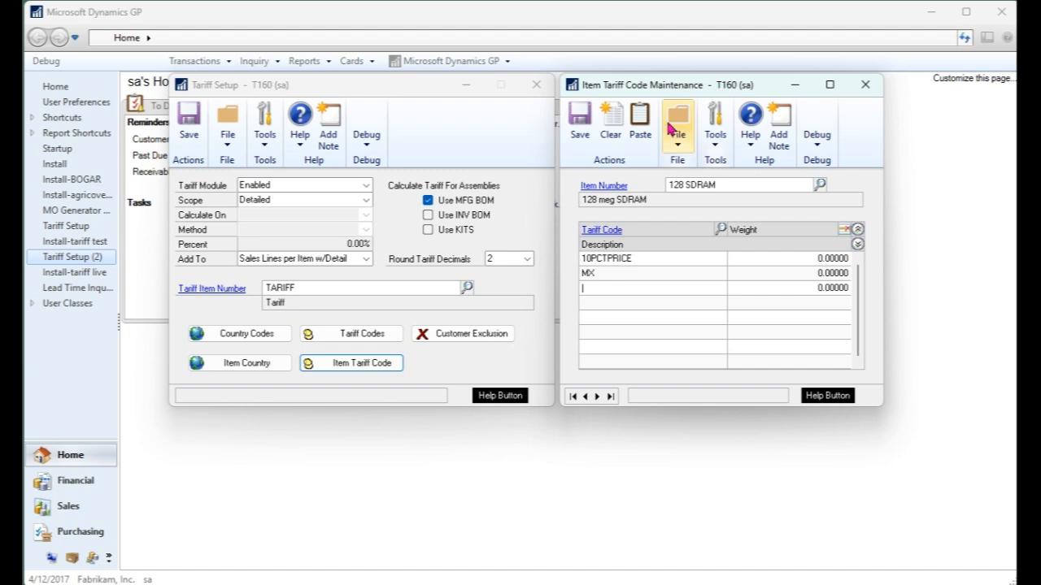
click(696, 274)
click(615, 231)
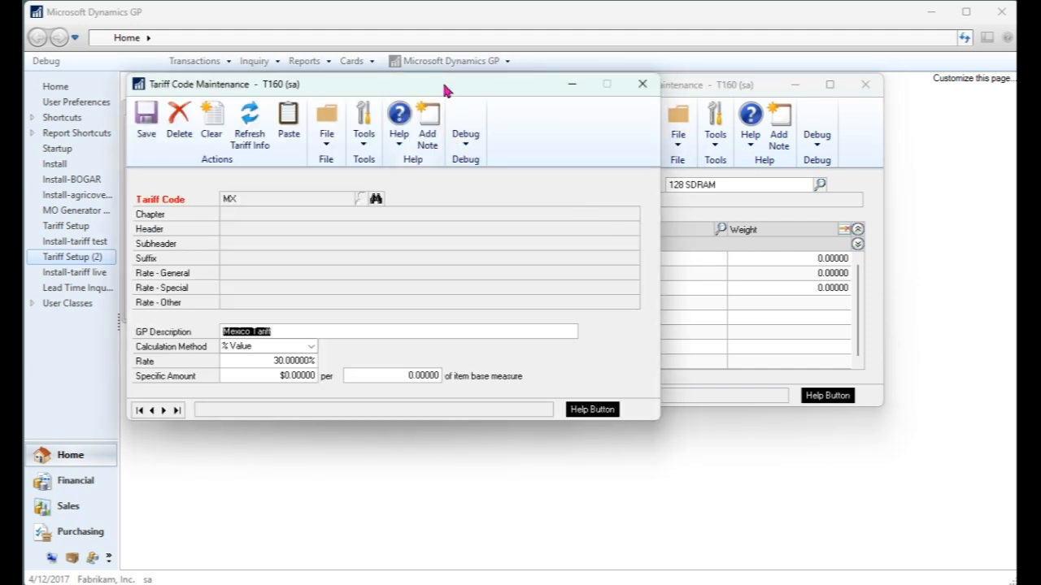
drag(442, 81, 396, 95)
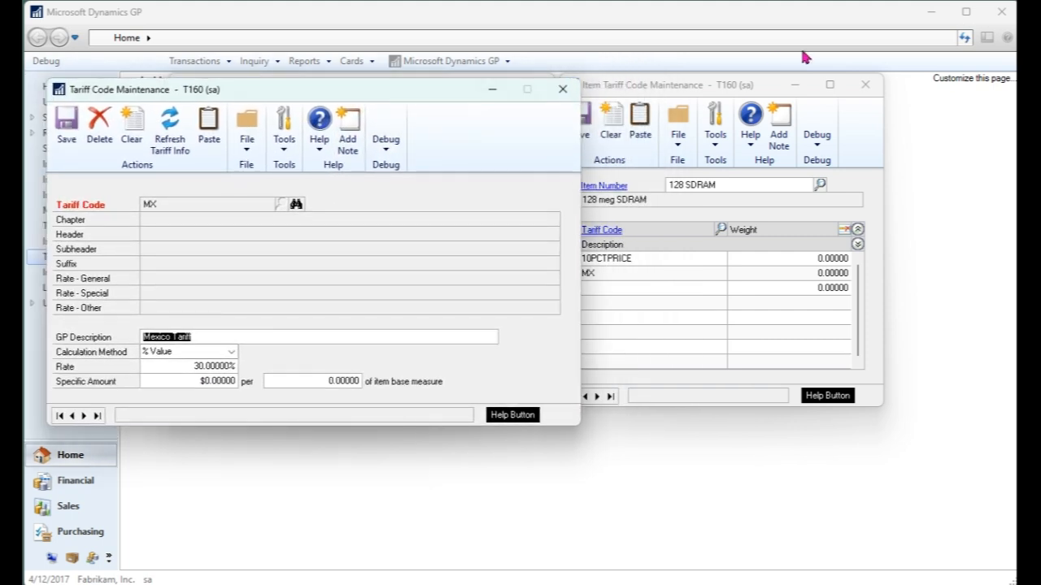
drag(718, 86, 771, 91)
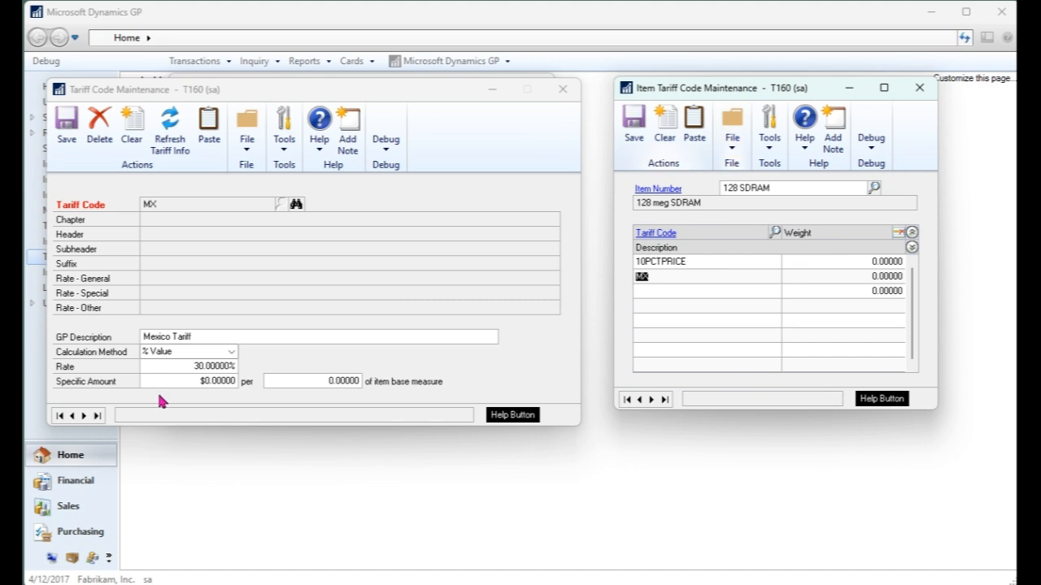
click(192, 380)
click(233, 379)
key(Tab)
text(1)
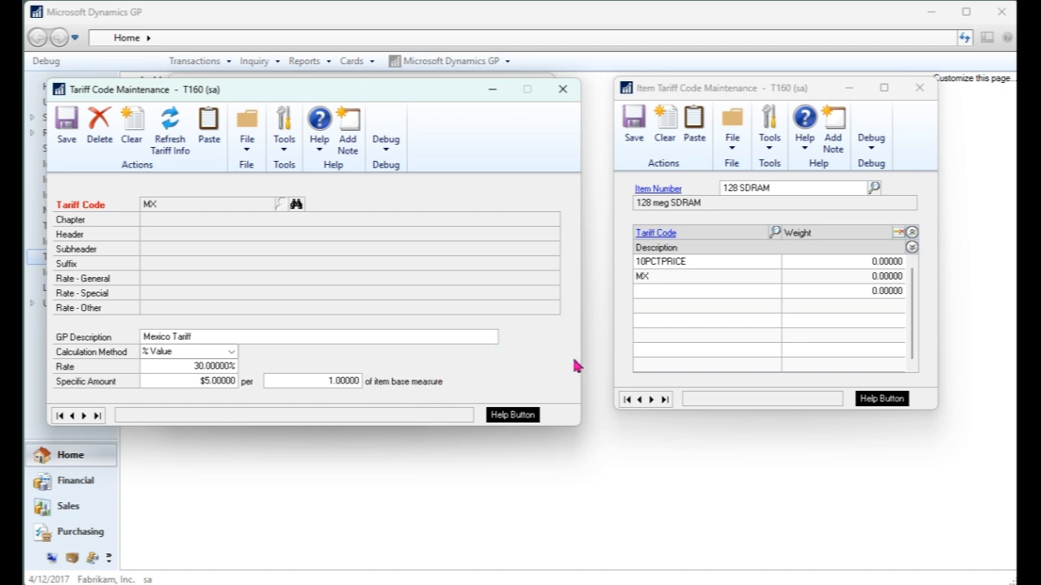
Set the weight of item 128 SDRAM's MX tariff line to 1
click(877, 277)
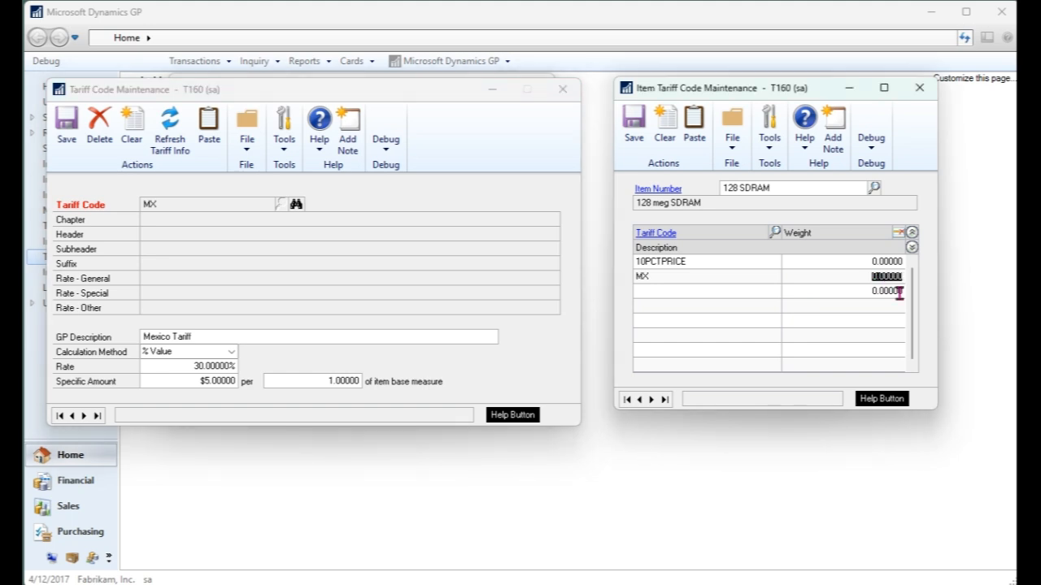
text(1)
key(Tab)
click(852, 277)
text(0)
click(842, 278)
text(1)
Change the MX tariff code's specific amount to $1 per unit of item base measure
click(196, 385)
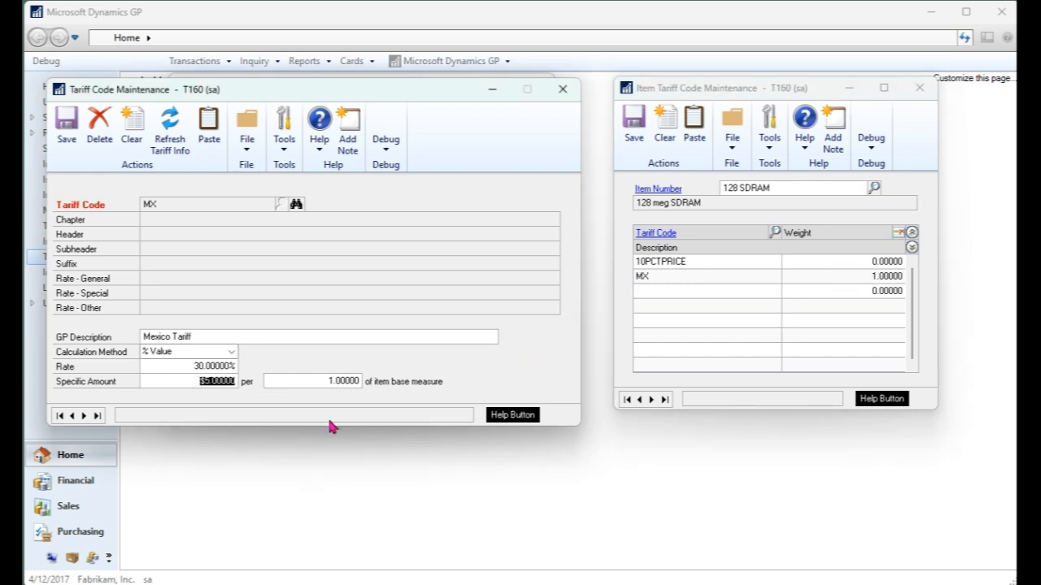
text(1)
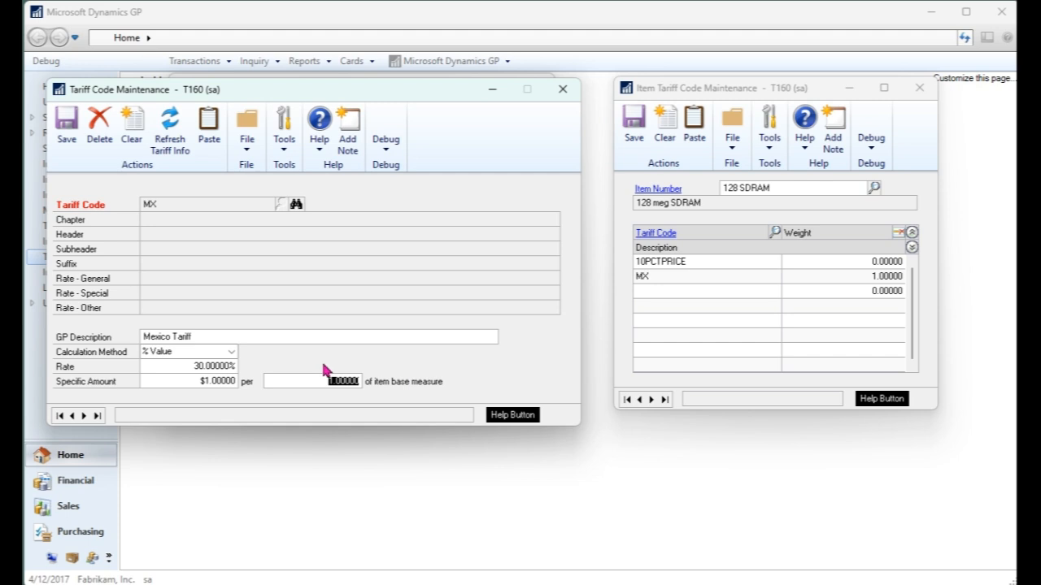
click(195, 380)
click(299, 381)
Set the weight of the item's MX tariff line to 2, and save both records and close all tariff windows
click(851, 276)
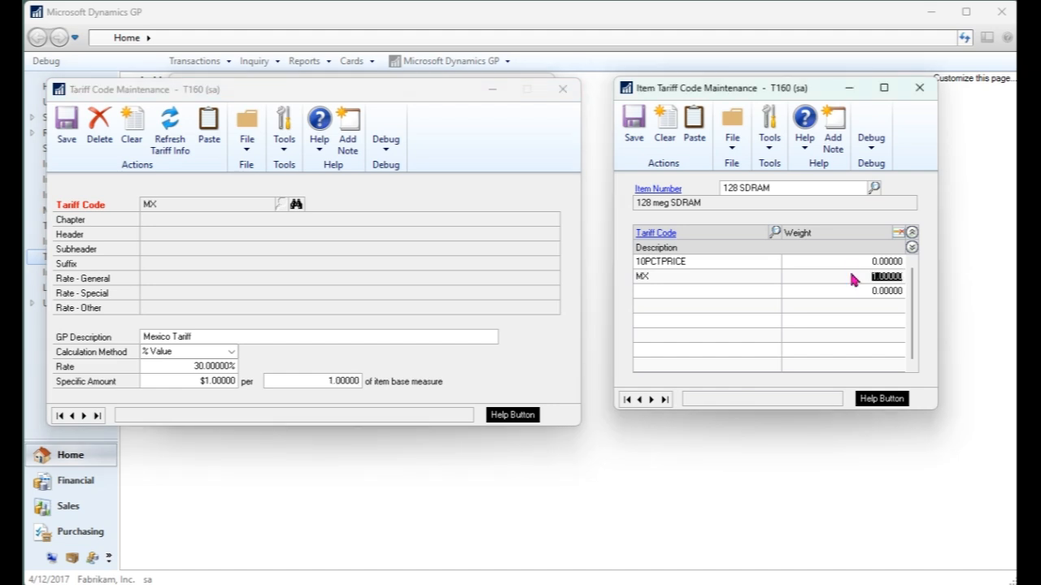
text(2)
key(Tab)
click(885, 276)
click(640, 130)
click(65, 130)
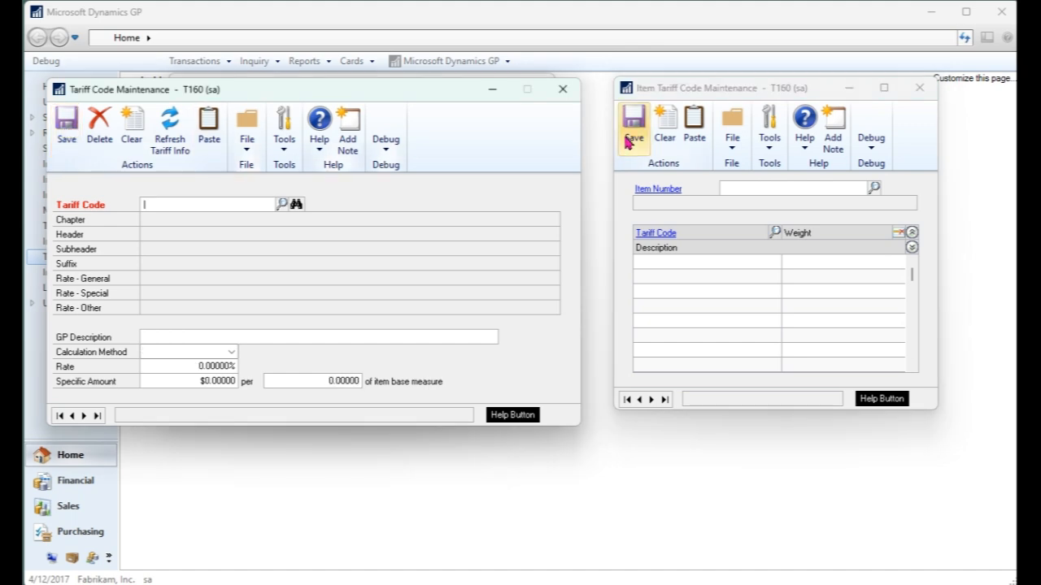
click(919, 87)
click(562, 89)
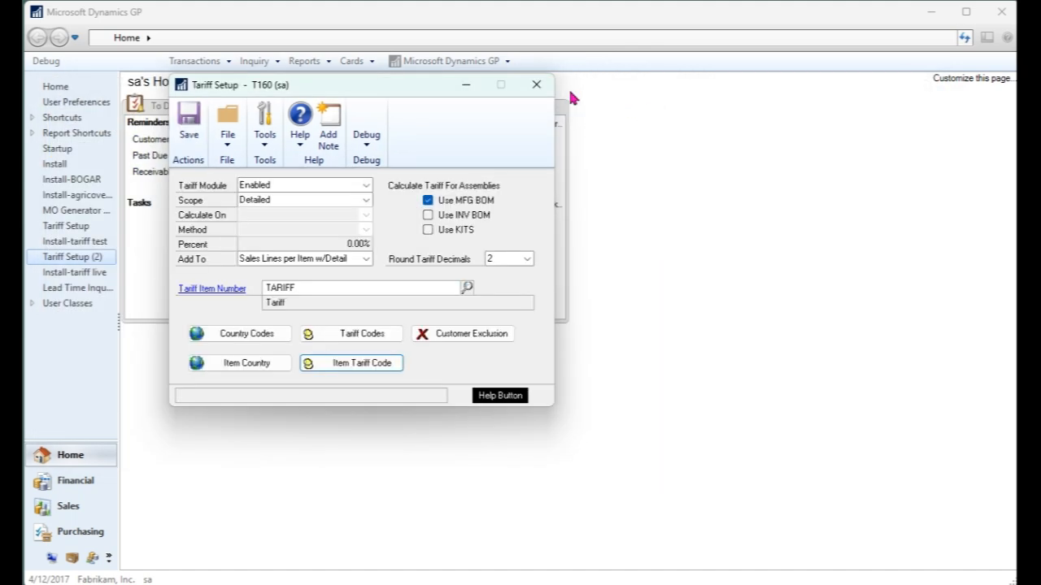
click(537, 84)
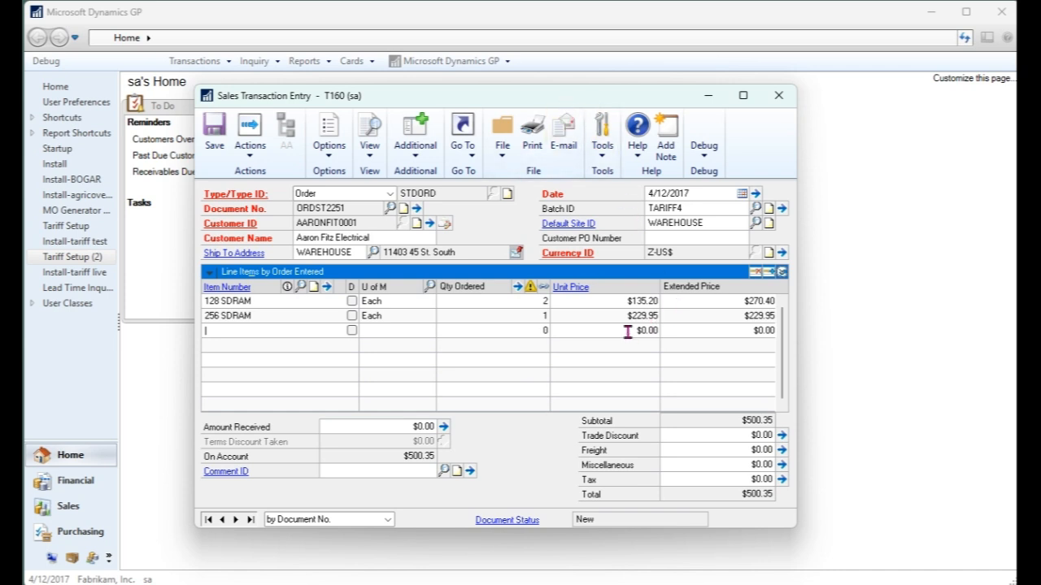
Recalculate the tariff on the open sales order using current rates and inspect the unit price of the 128 SDRAM tariff line
click(411, 135)
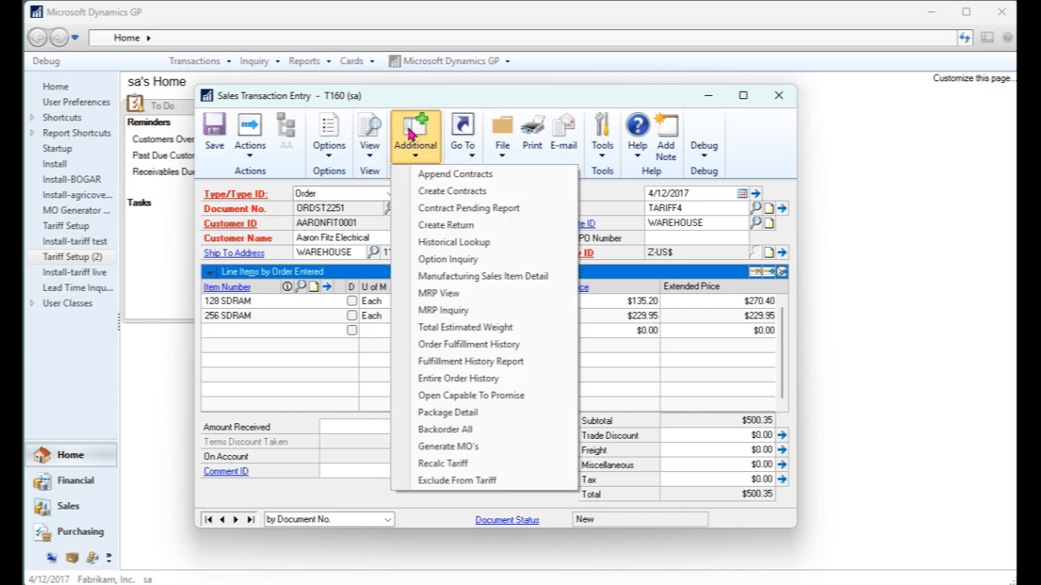
click(508, 465)
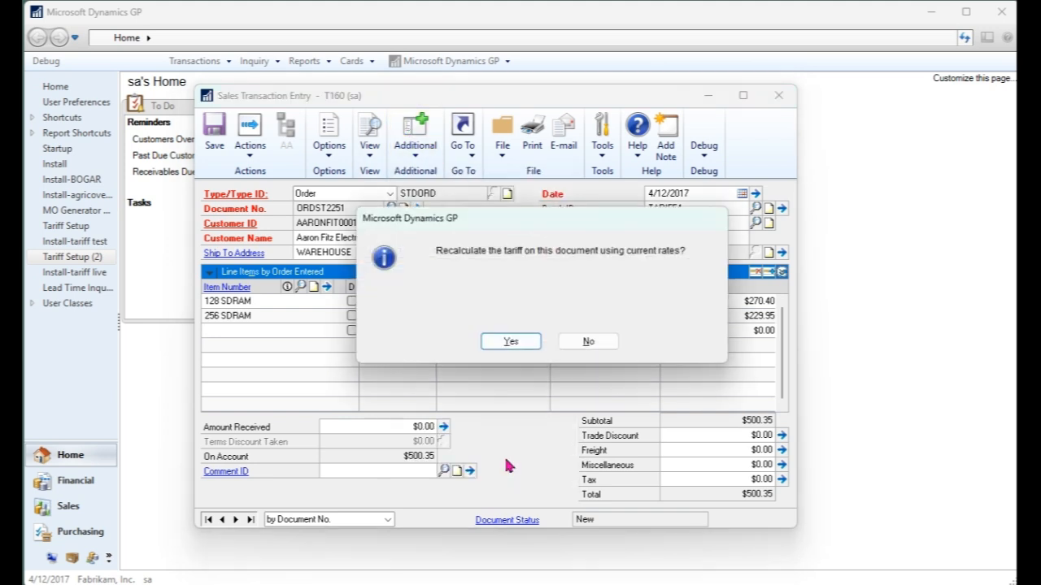
click(518, 340)
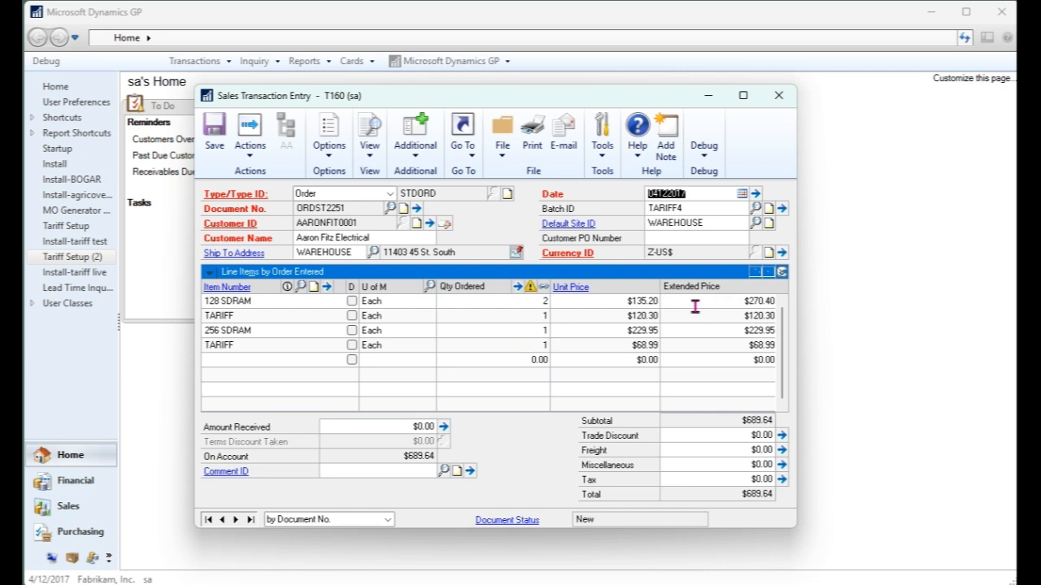
click(652, 316)
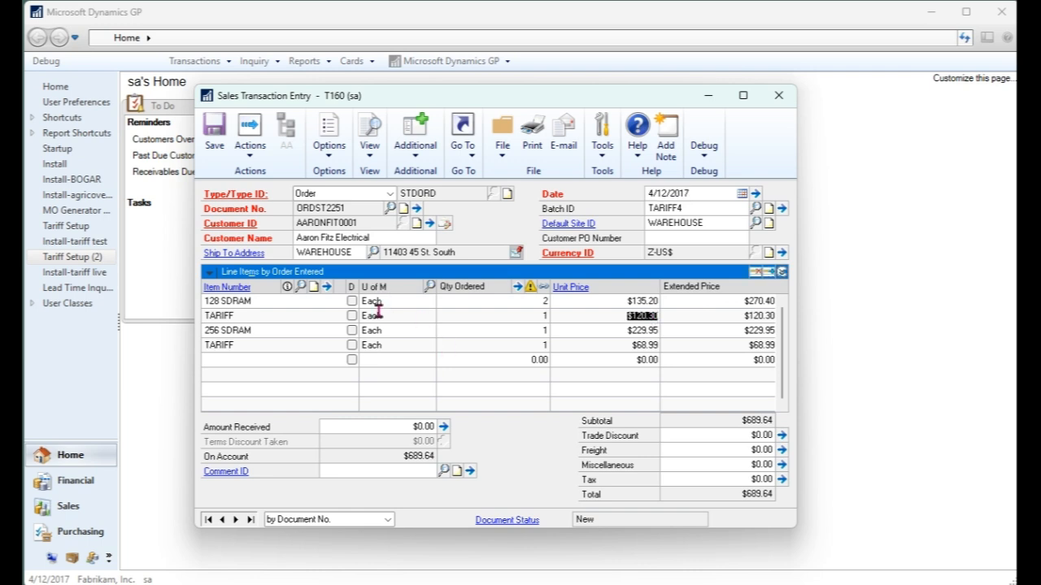
Open the item detail of the 128 SDRAM tariff line, review its comment with the tariff breakdown, and close both windows
click(328, 289)
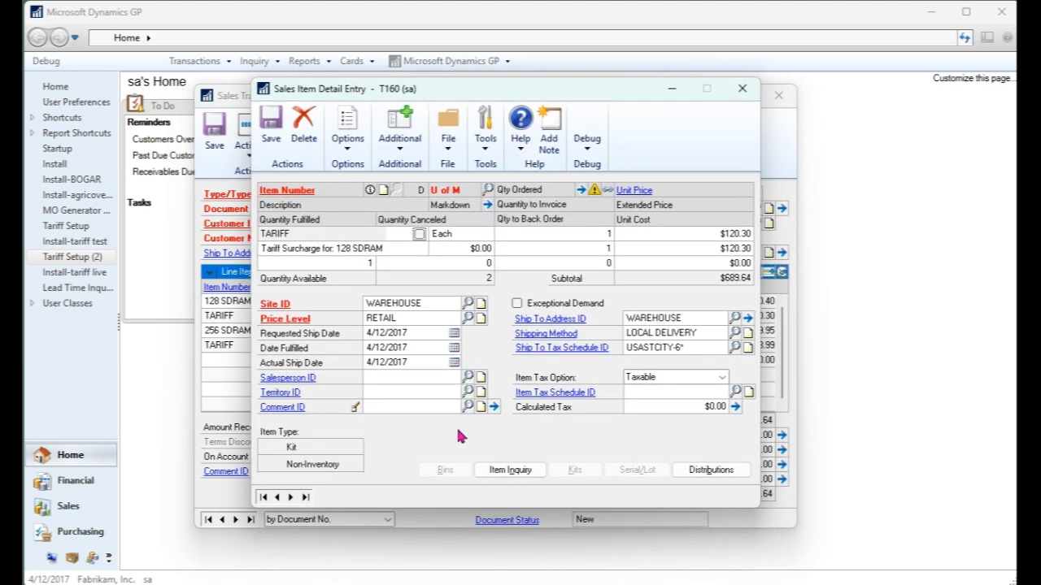
click(494, 408)
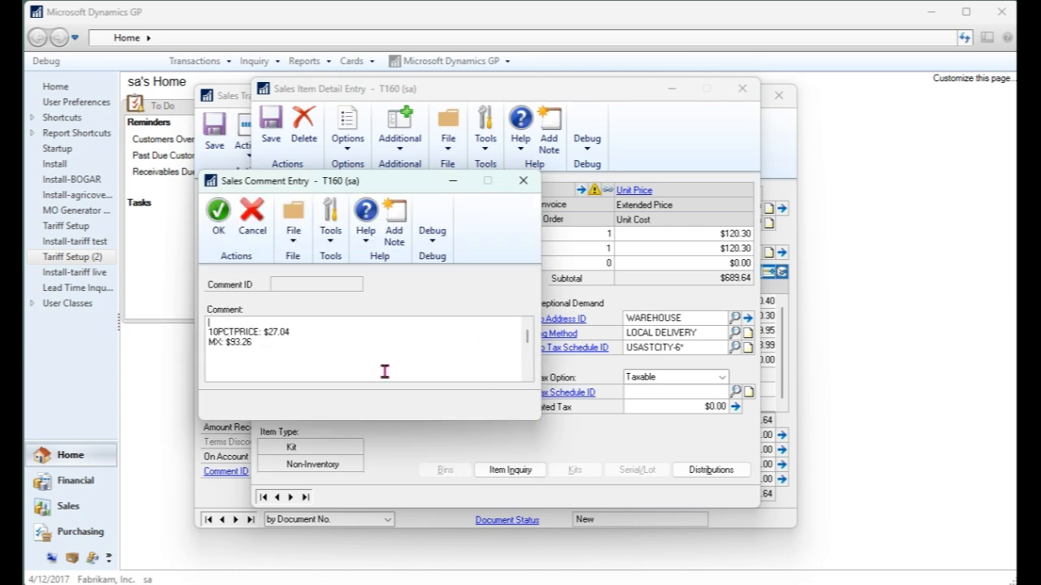
click(525, 187)
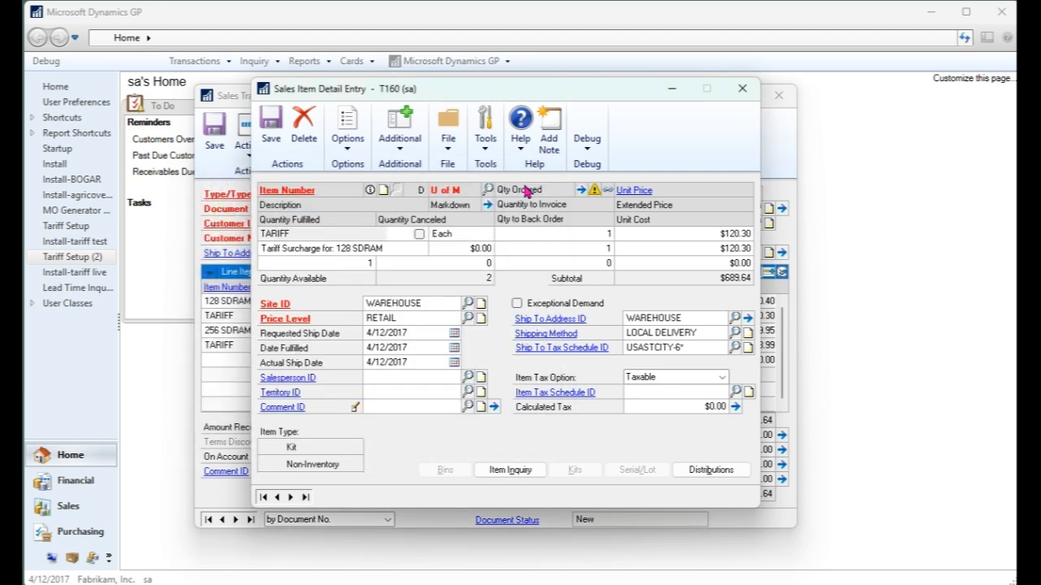
click(742, 89)
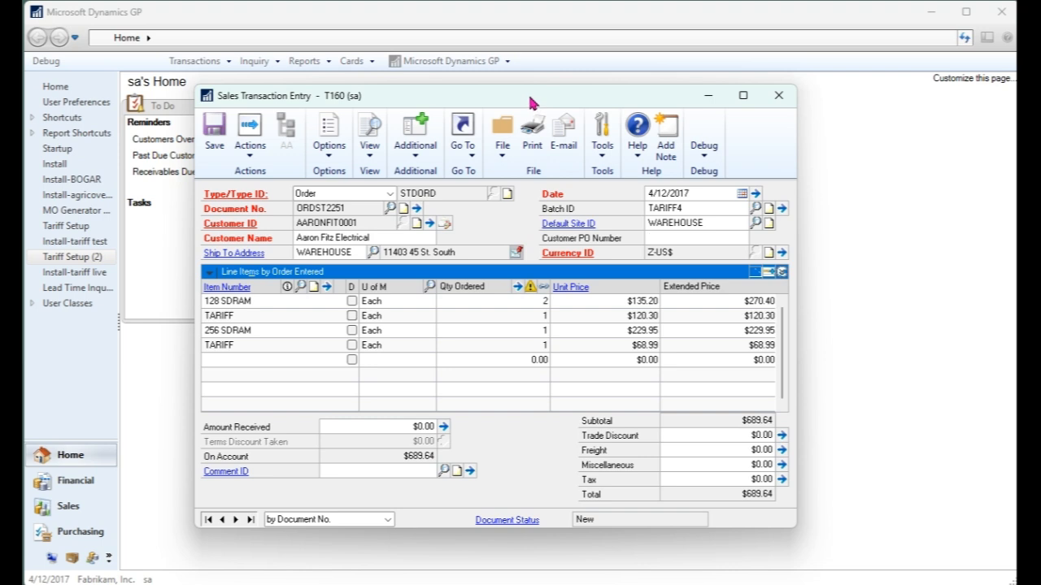
drag(529, 103, 527, 99)
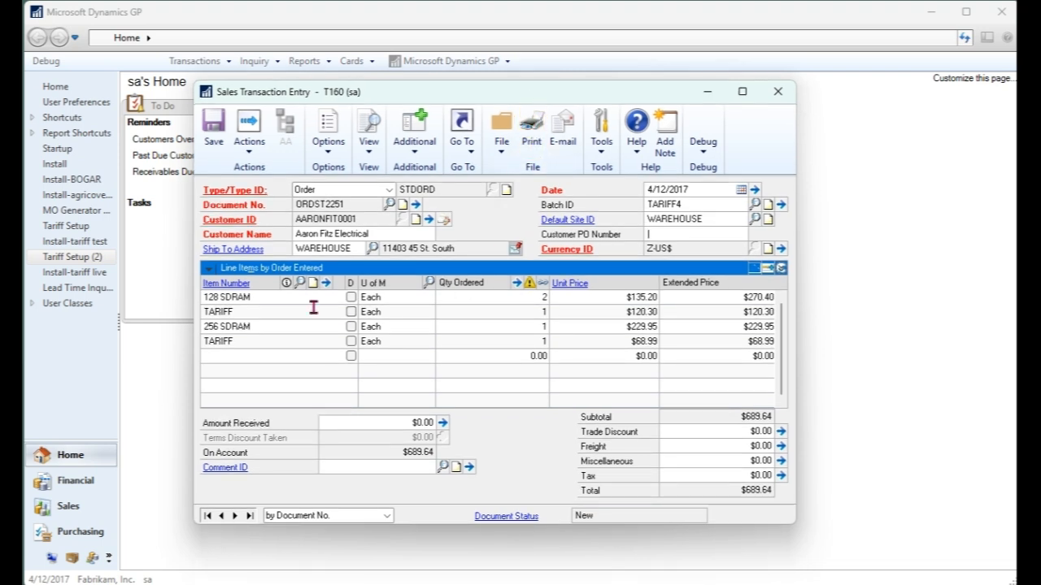
click(245, 314)
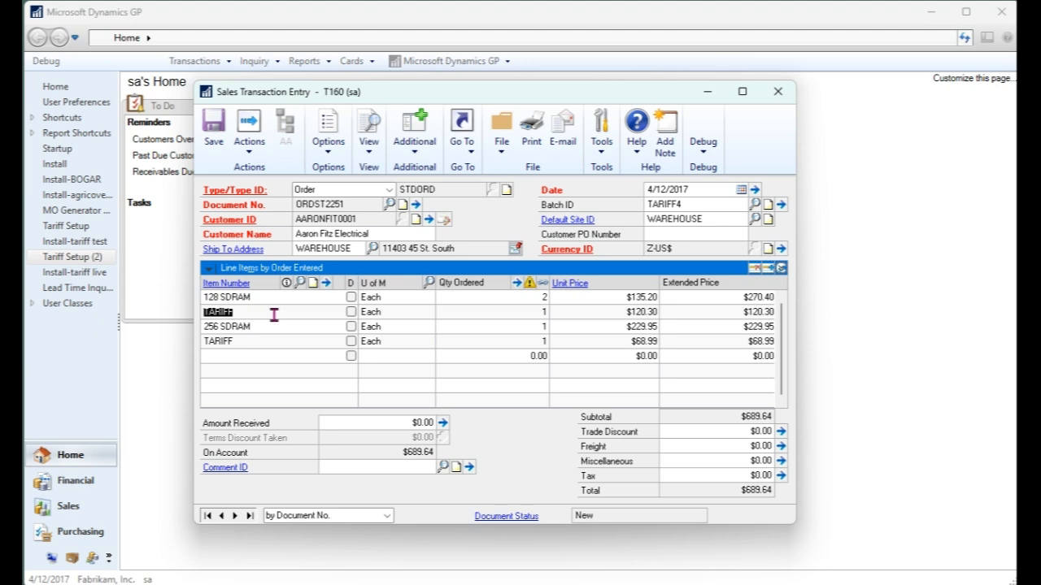
Print the order document to the screen with Orders included and the Standard report type
click(531, 126)
click(218, 330)
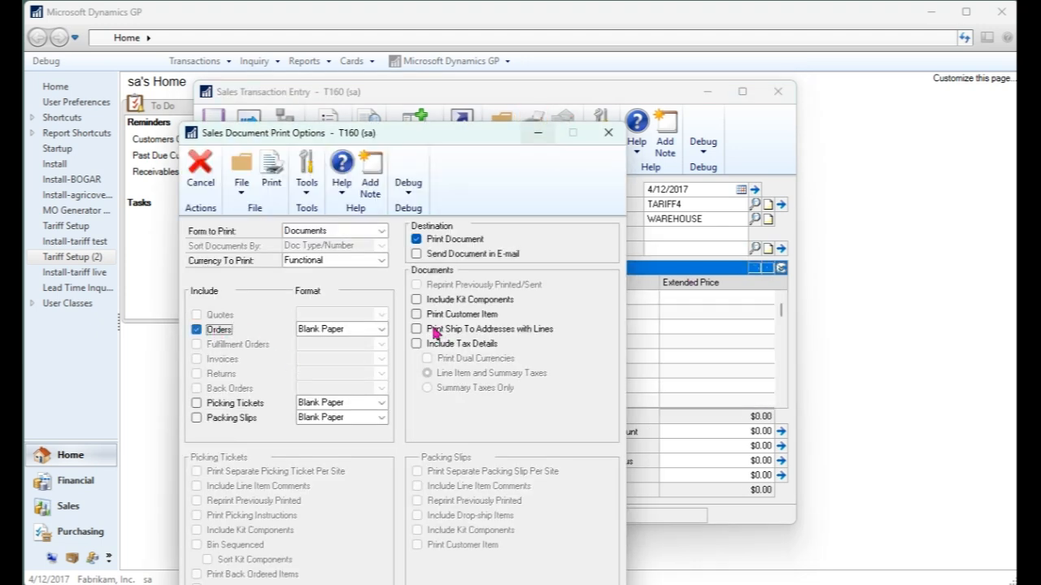
click(275, 178)
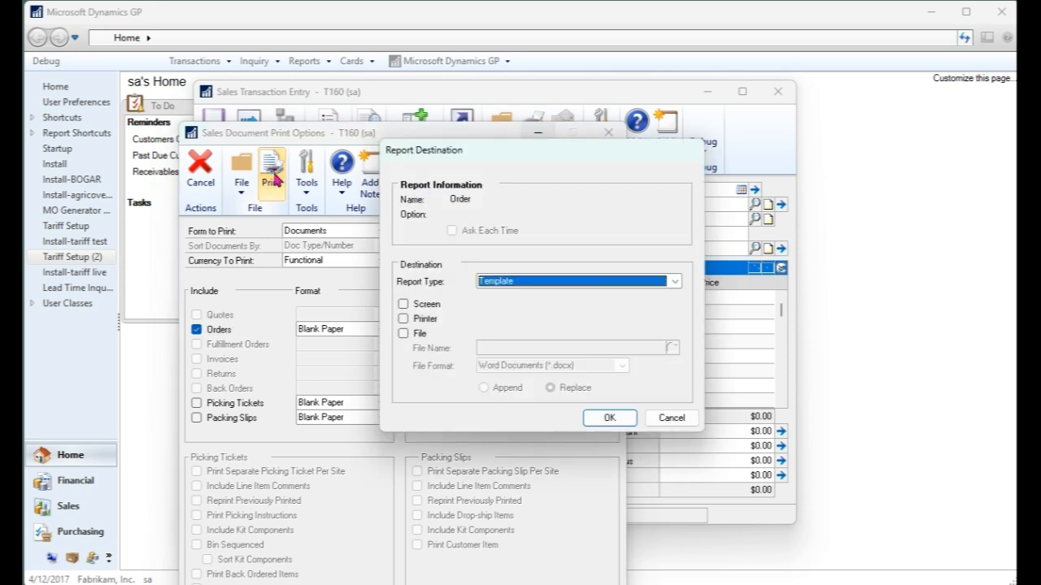
click(575, 285)
click(553, 295)
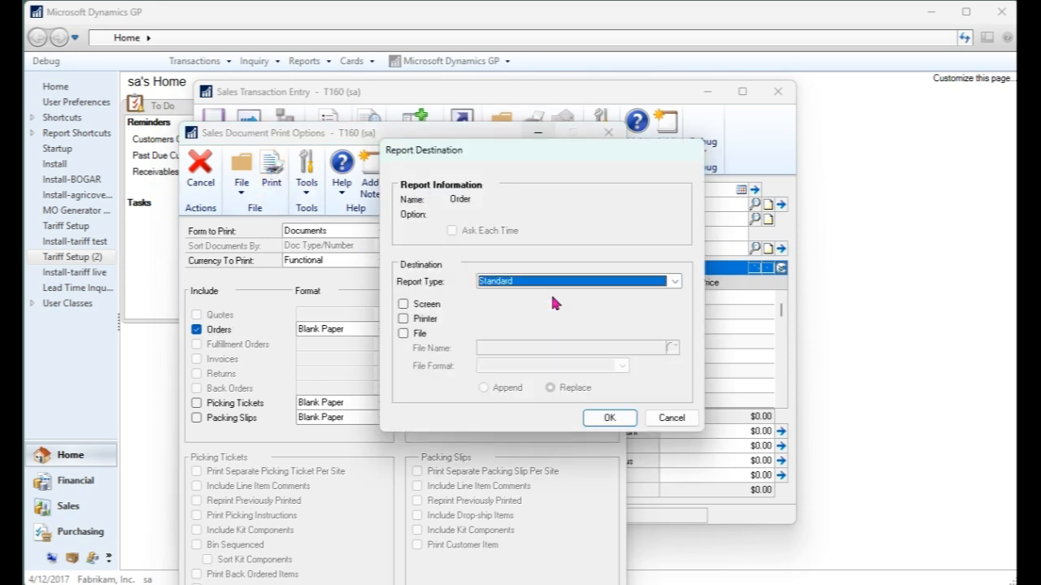
click(424, 304)
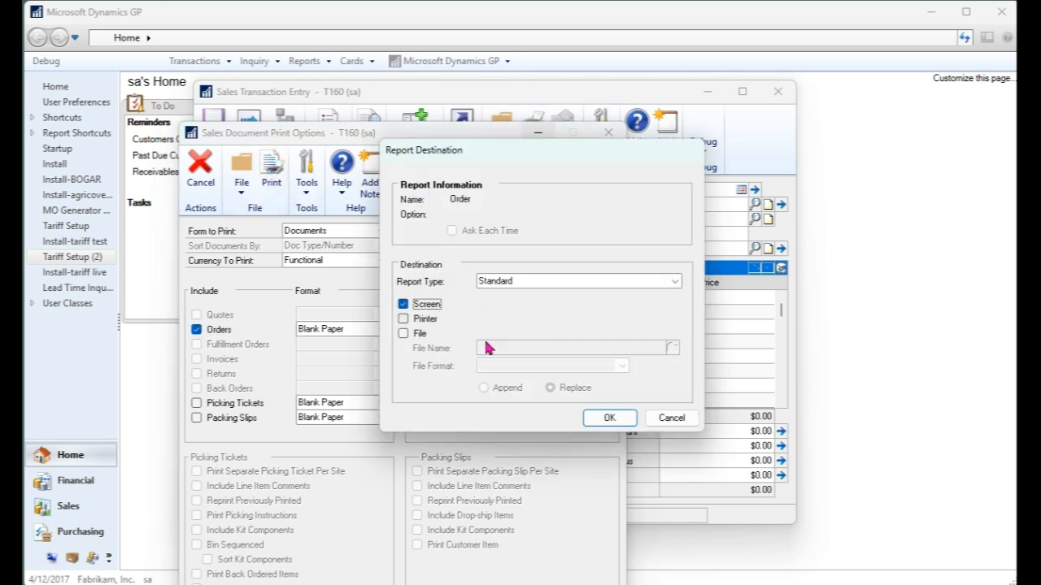
click(610, 419)
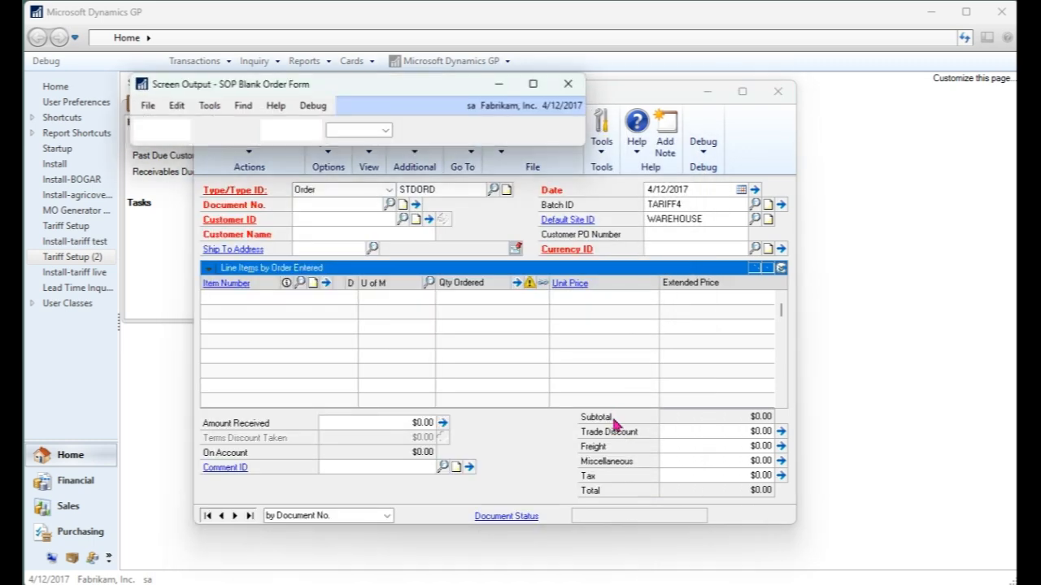
Widen the order report preview, examine the tariff surcharge lines and per-code breakdowns for 128 SDRAM and 256 SDRAM, and close the preview
drag(498, 87, 620, 30)
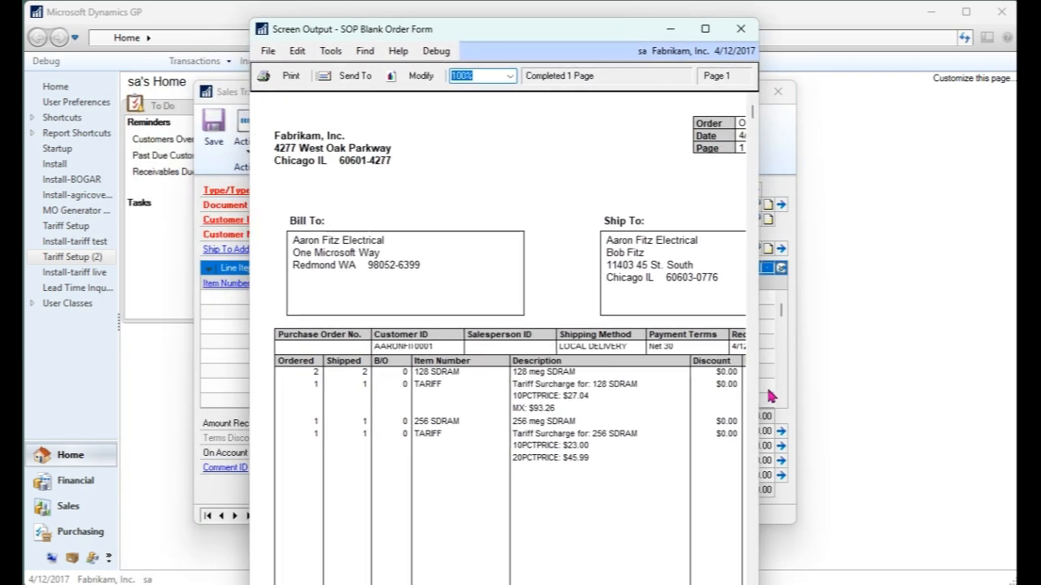
click(421, 383)
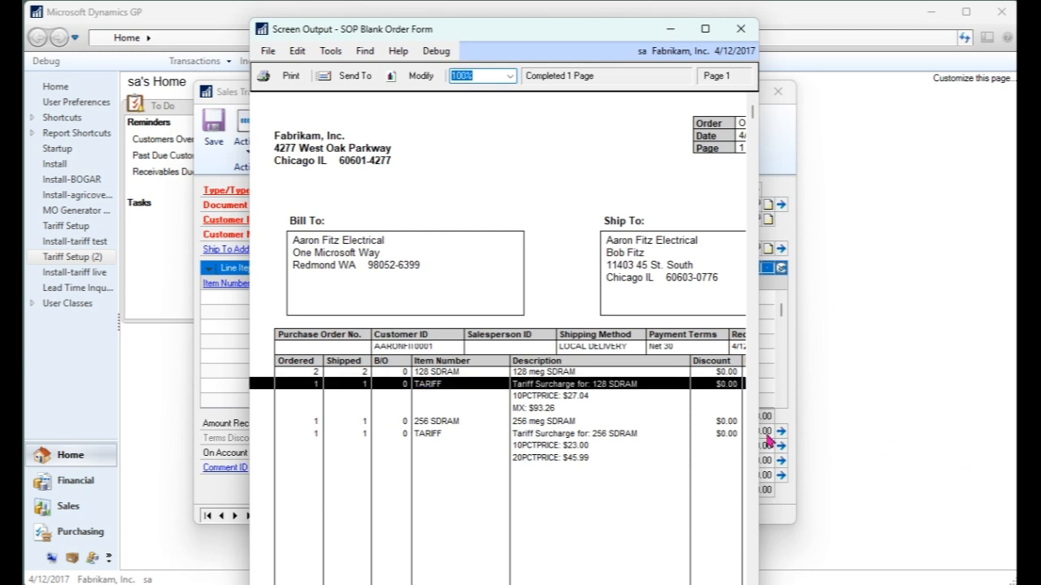
drag(758, 449, 948, 449)
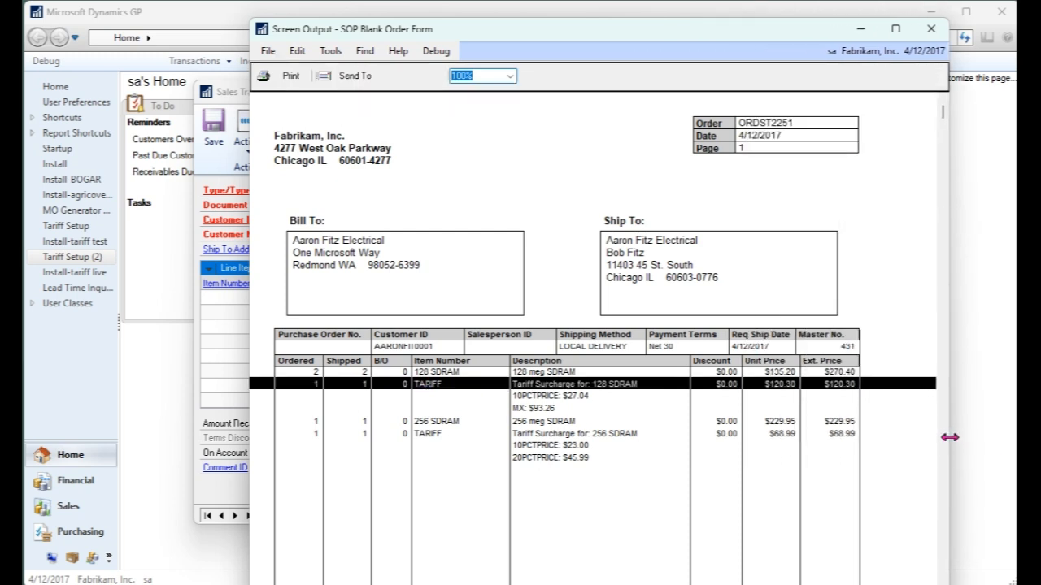
click(565, 397)
click(559, 409)
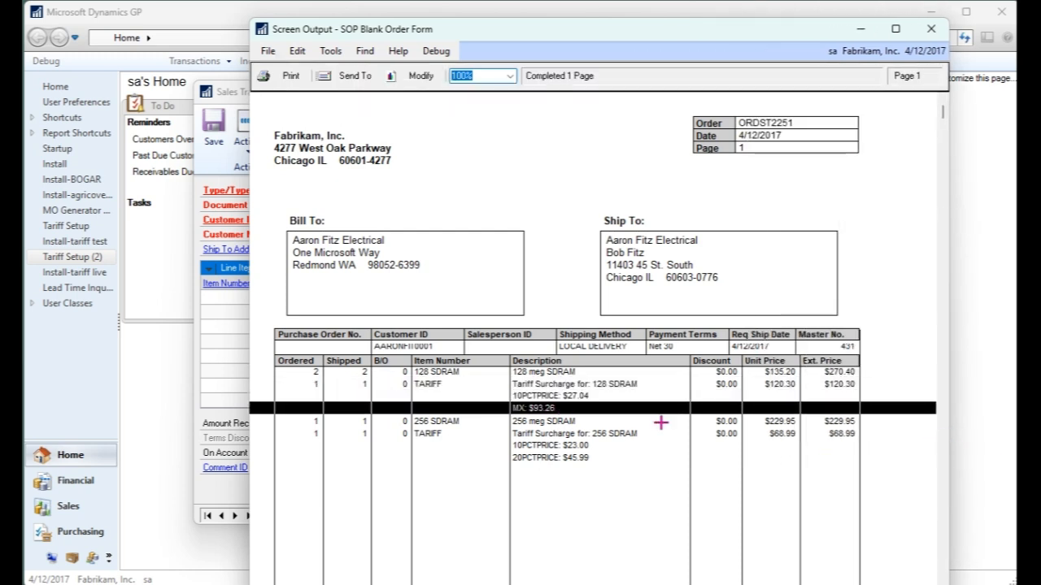
click(633, 433)
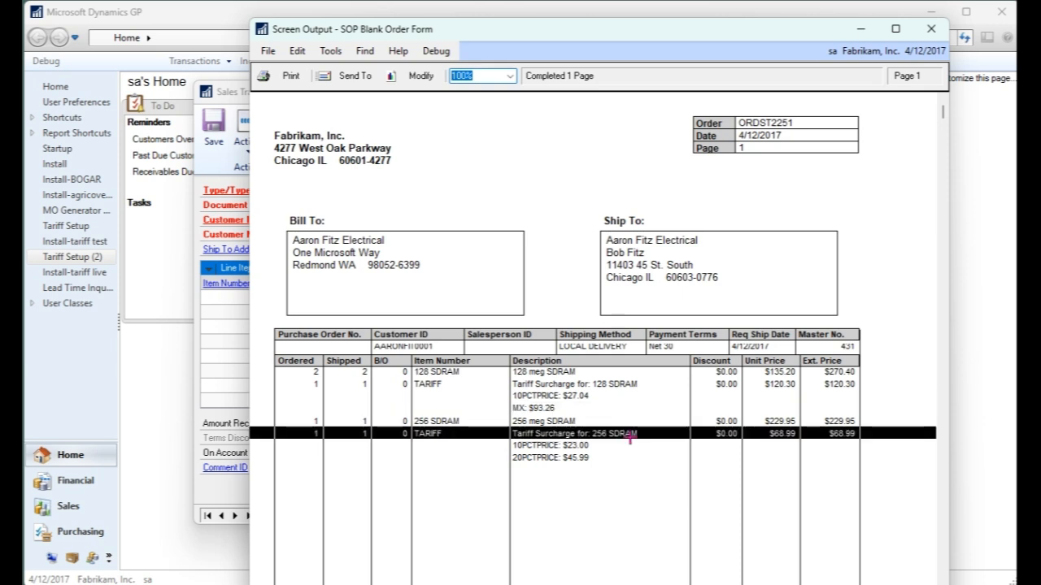
click(594, 446)
click(582, 460)
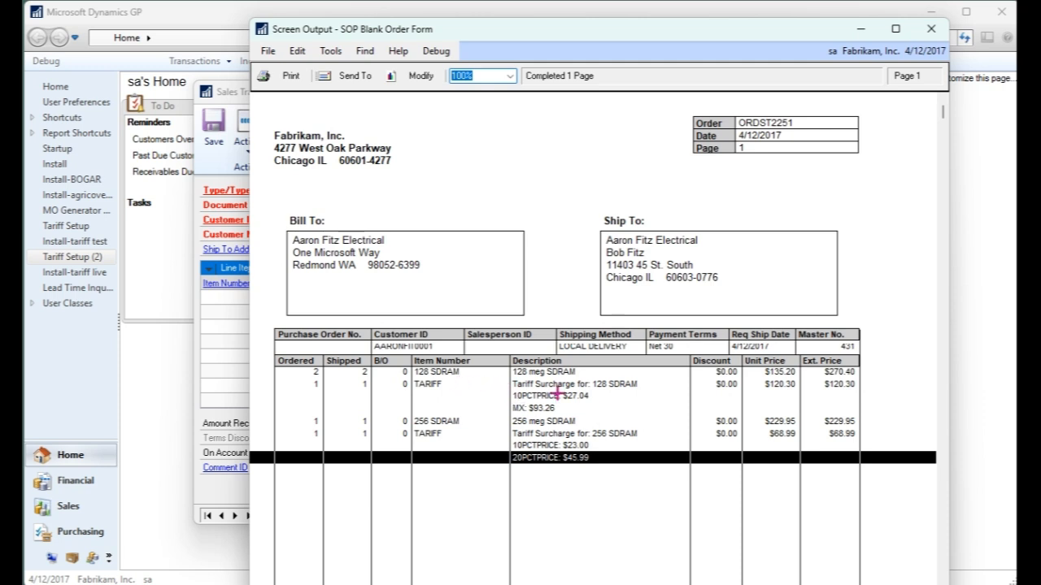
click(429, 388)
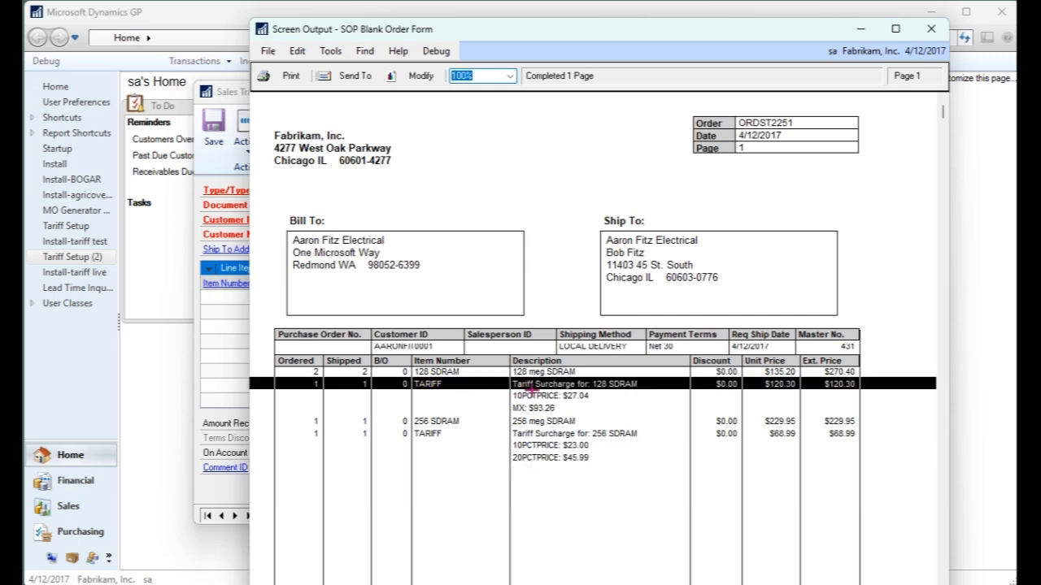
click(579, 433)
click(569, 395)
click(563, 407)
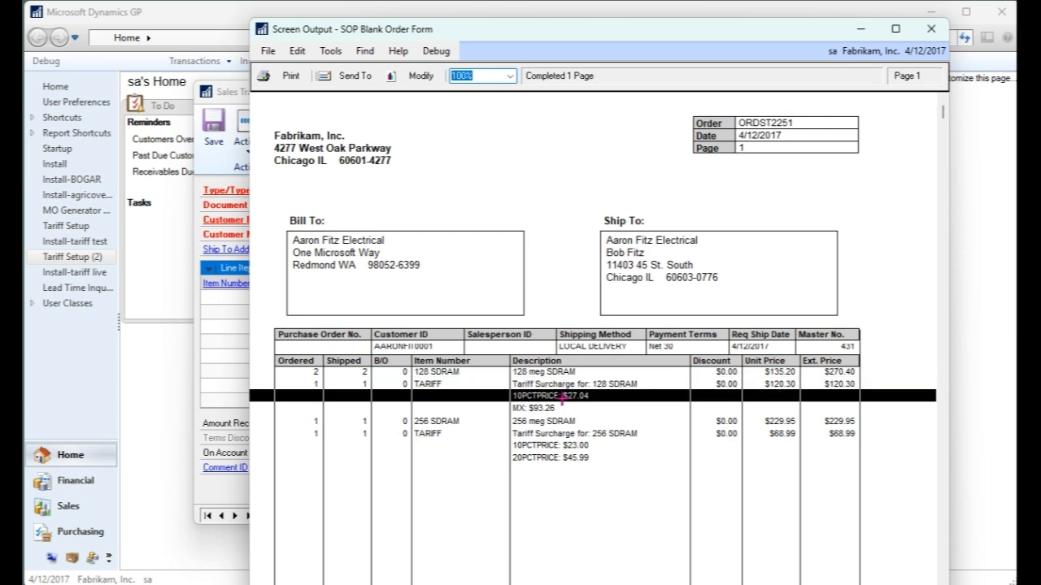
click(553, 418)
click(550, 408)
click(550, 408)
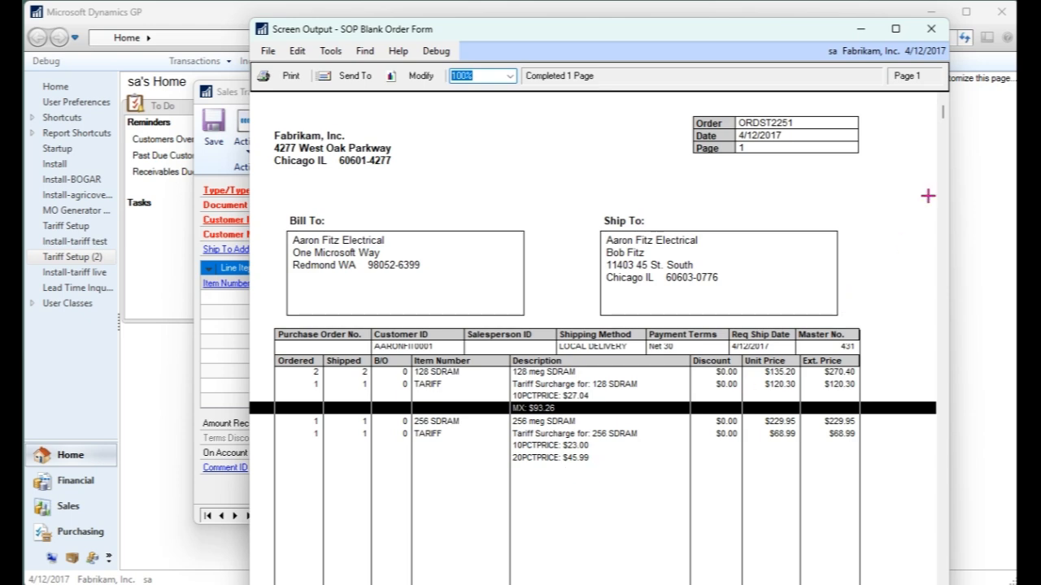
click(931, 28)
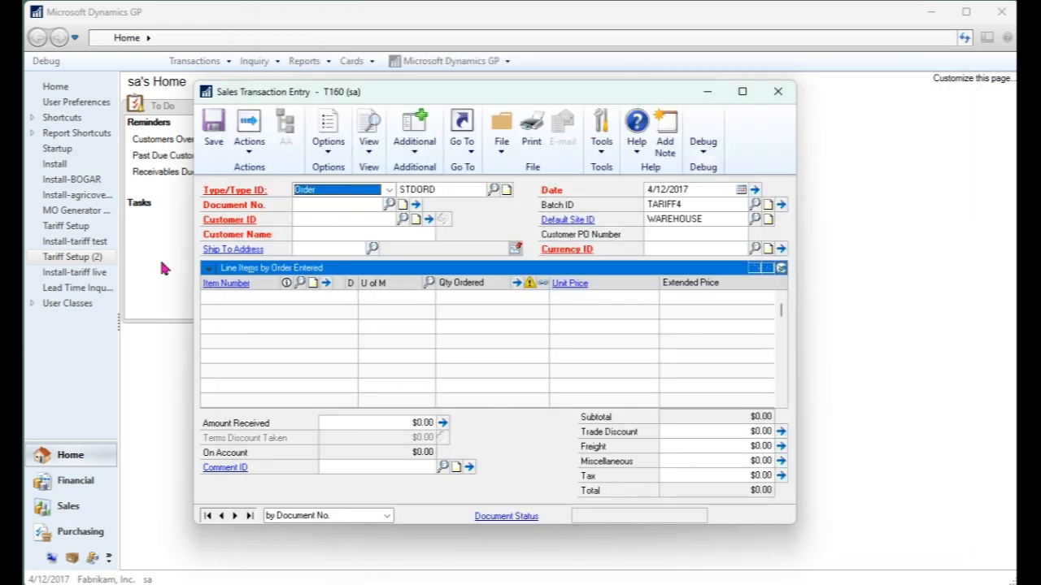
Change the tariff setup to add tariffs as Sales Lines as Total, and save the setup
click(73, 256)
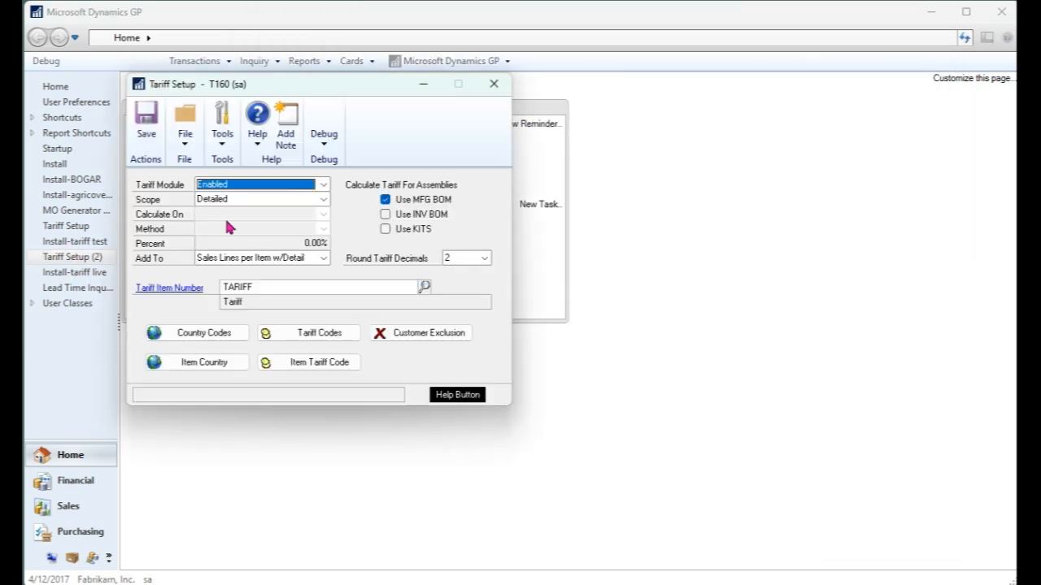
click(299, 257)
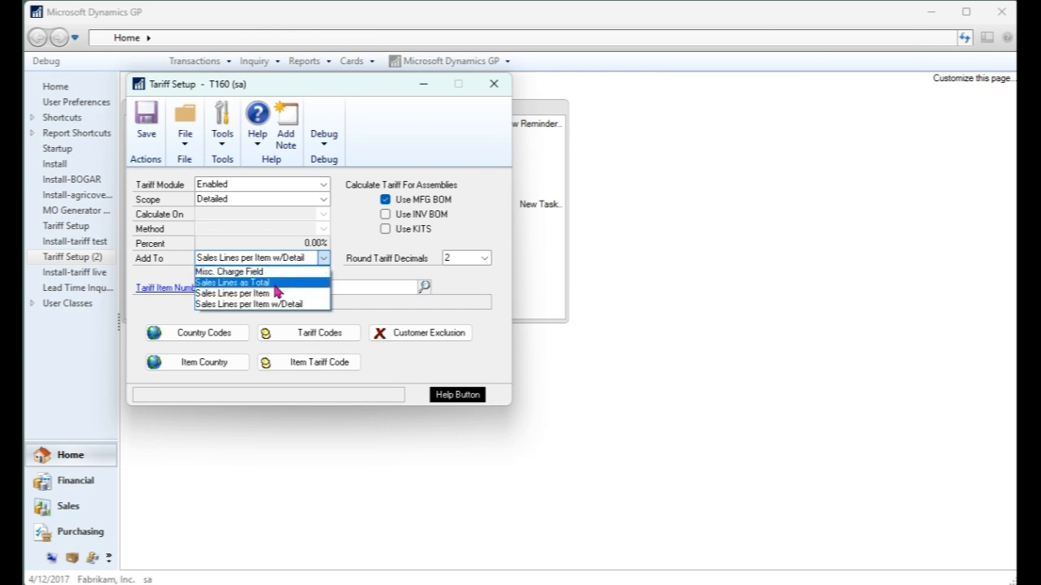
click(277, 283)
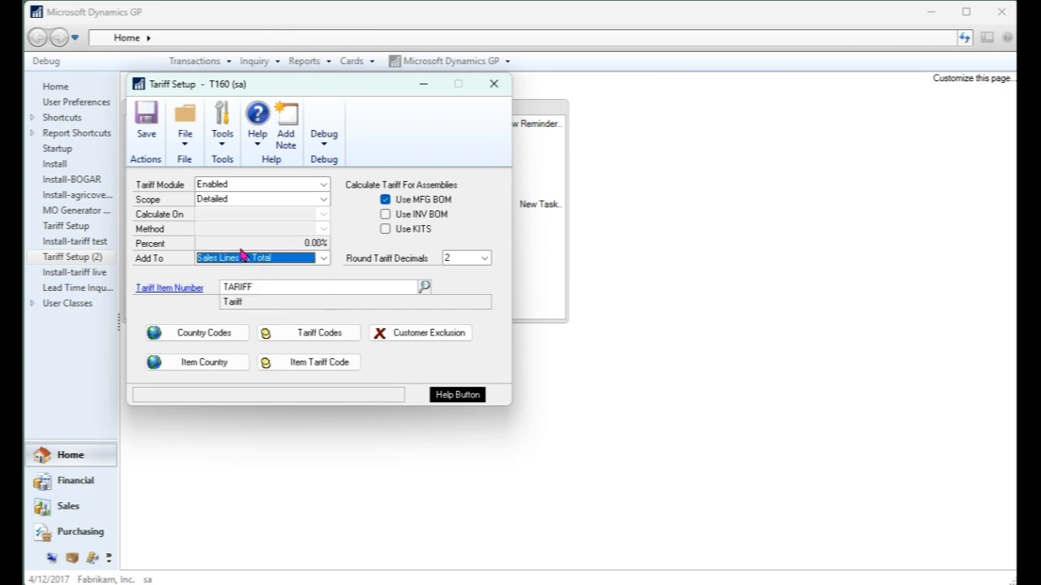
click(146, 122)
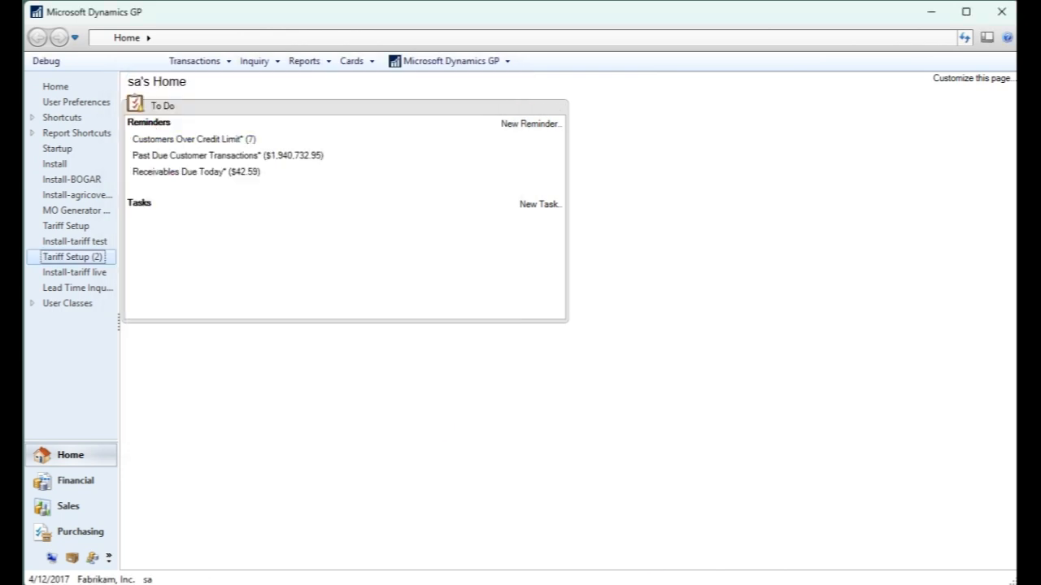
Return to sales transaction entry and reopen the previously printed order by its document number
key(alt+Tab)
click(388, 223)
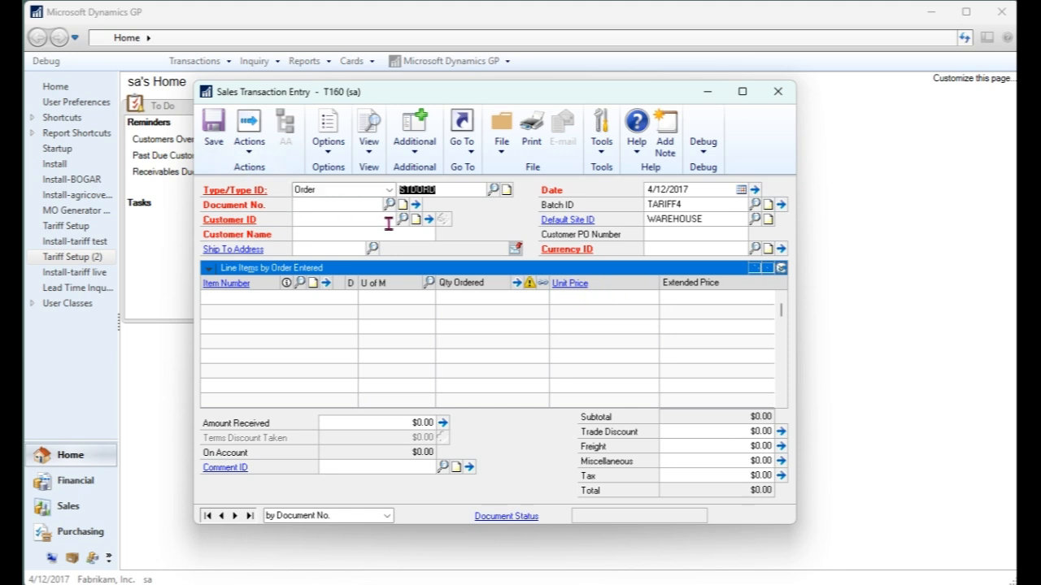
key(Tab)
text(ORDST2251)
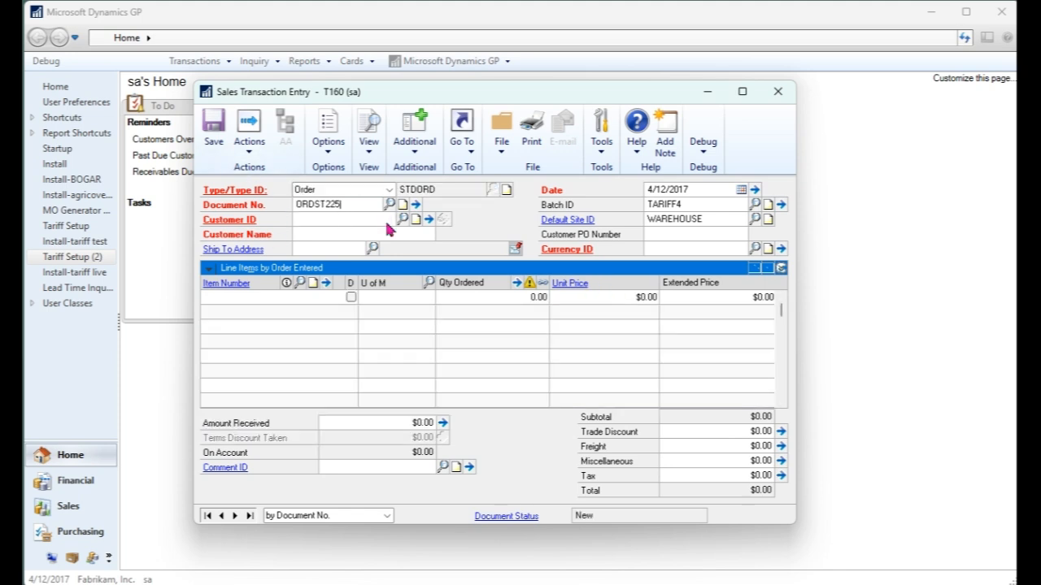
key(Tab)
Recalculate the tariff on the reopened order and inspect the unit price of the combined TARIFF line and the miscellaneous charge
click(414, 130)
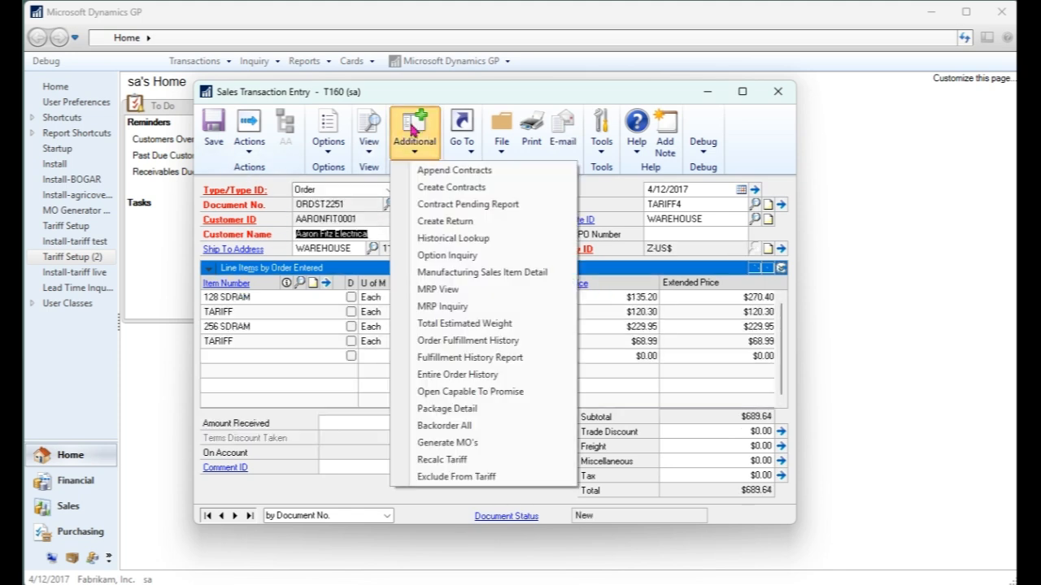
click(485, 460)
click(514, 346)
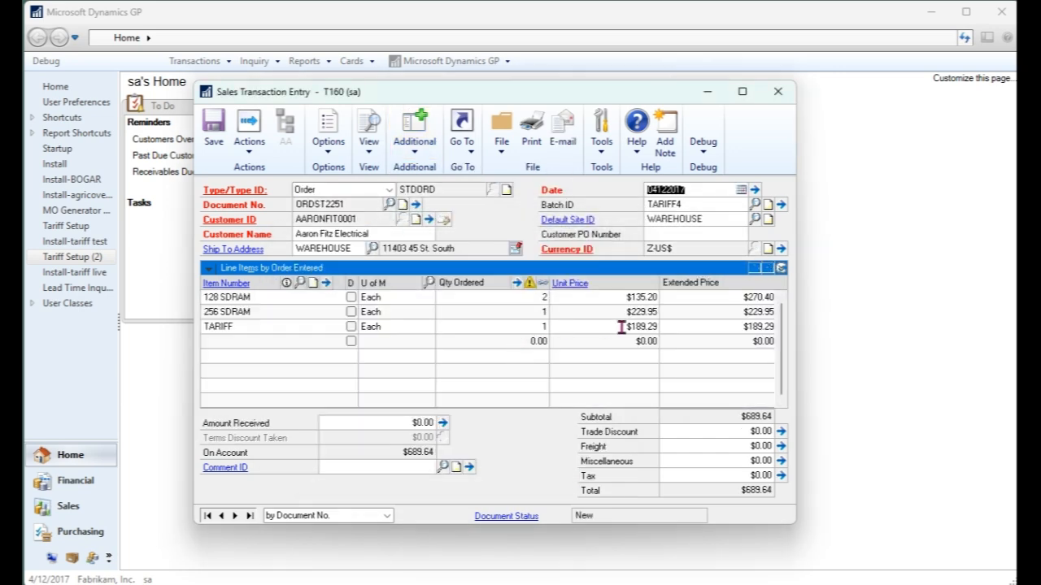
click(620, 327)
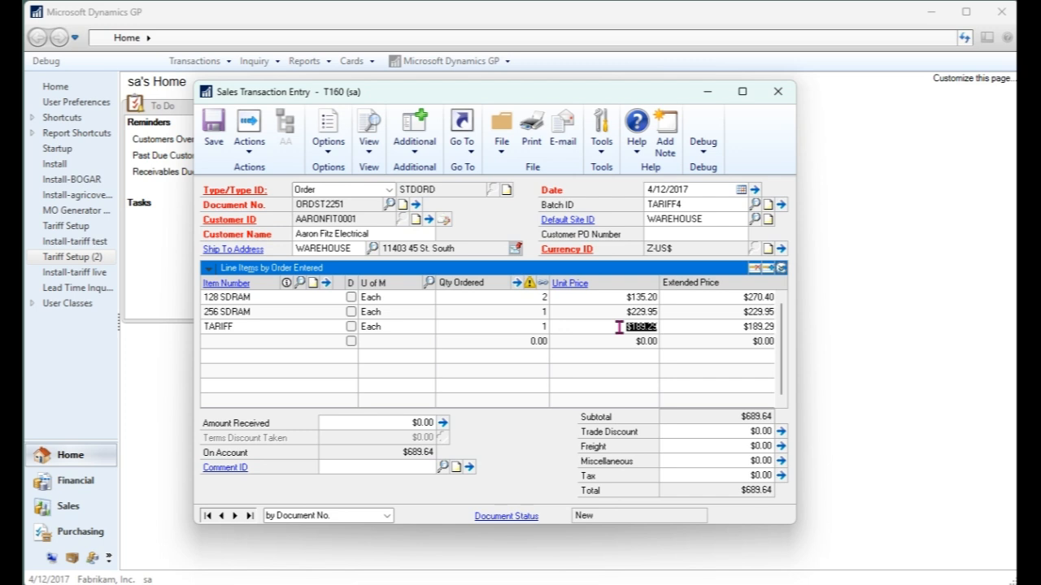
click(717, 462)
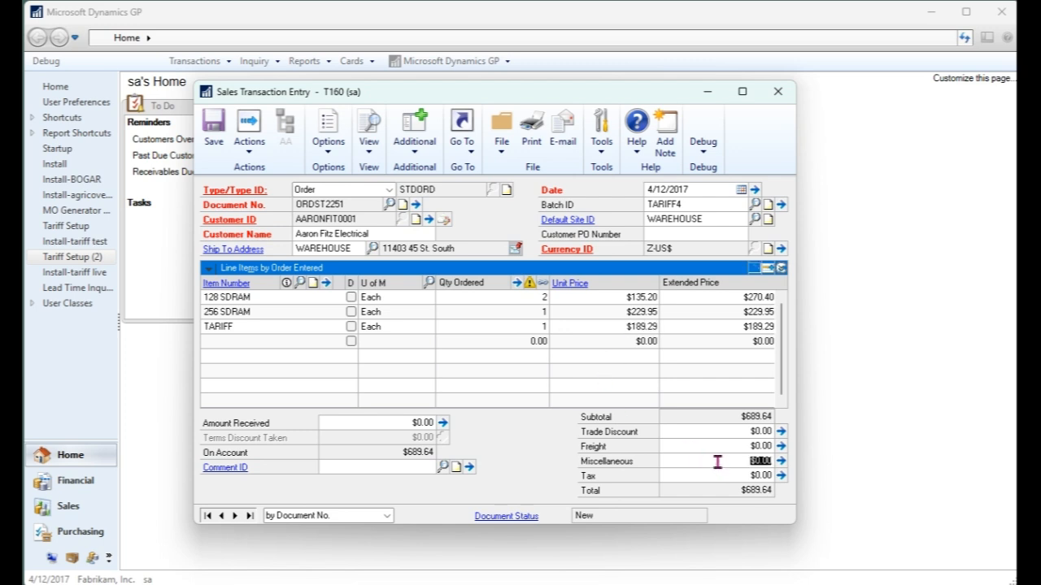
click(613, 328)
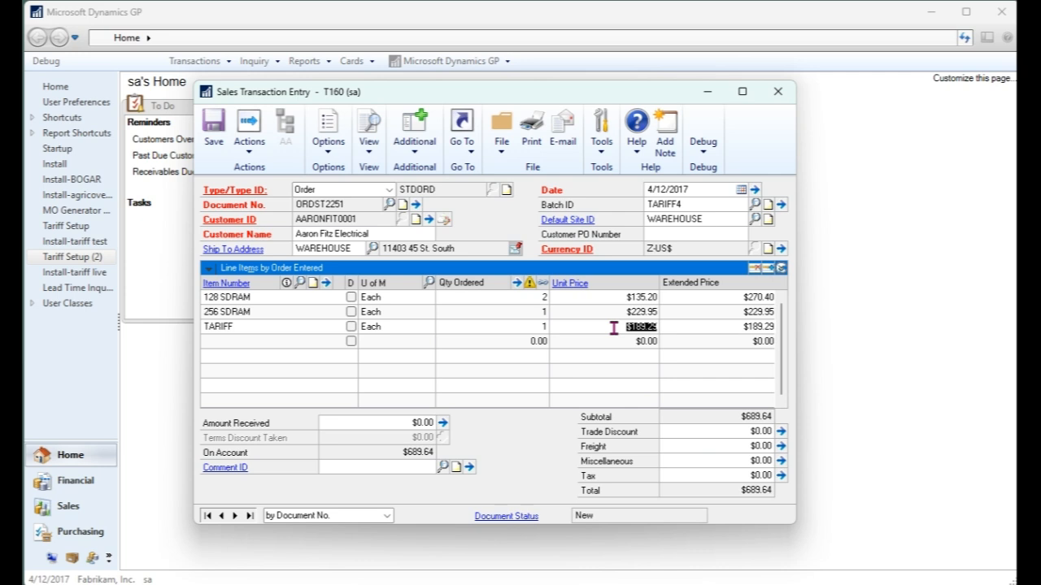